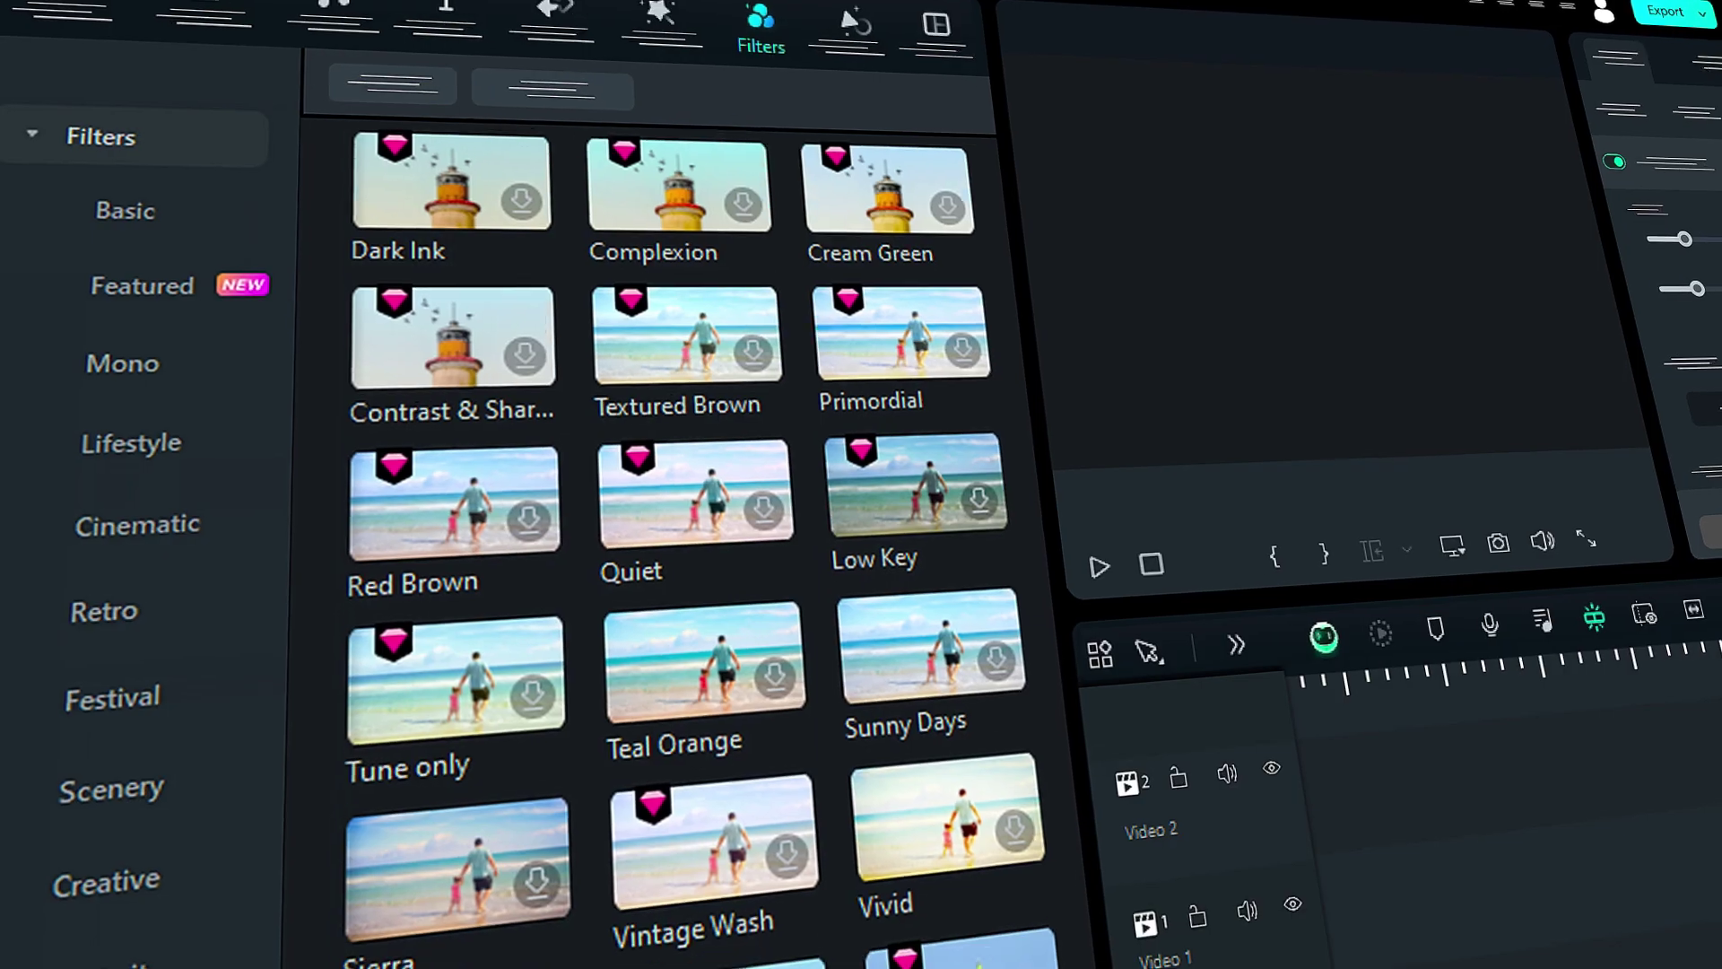
Scroll through the Creative Assets page on the way to the Filmora 13 home page.
scroll(645, 503, "down", 15)
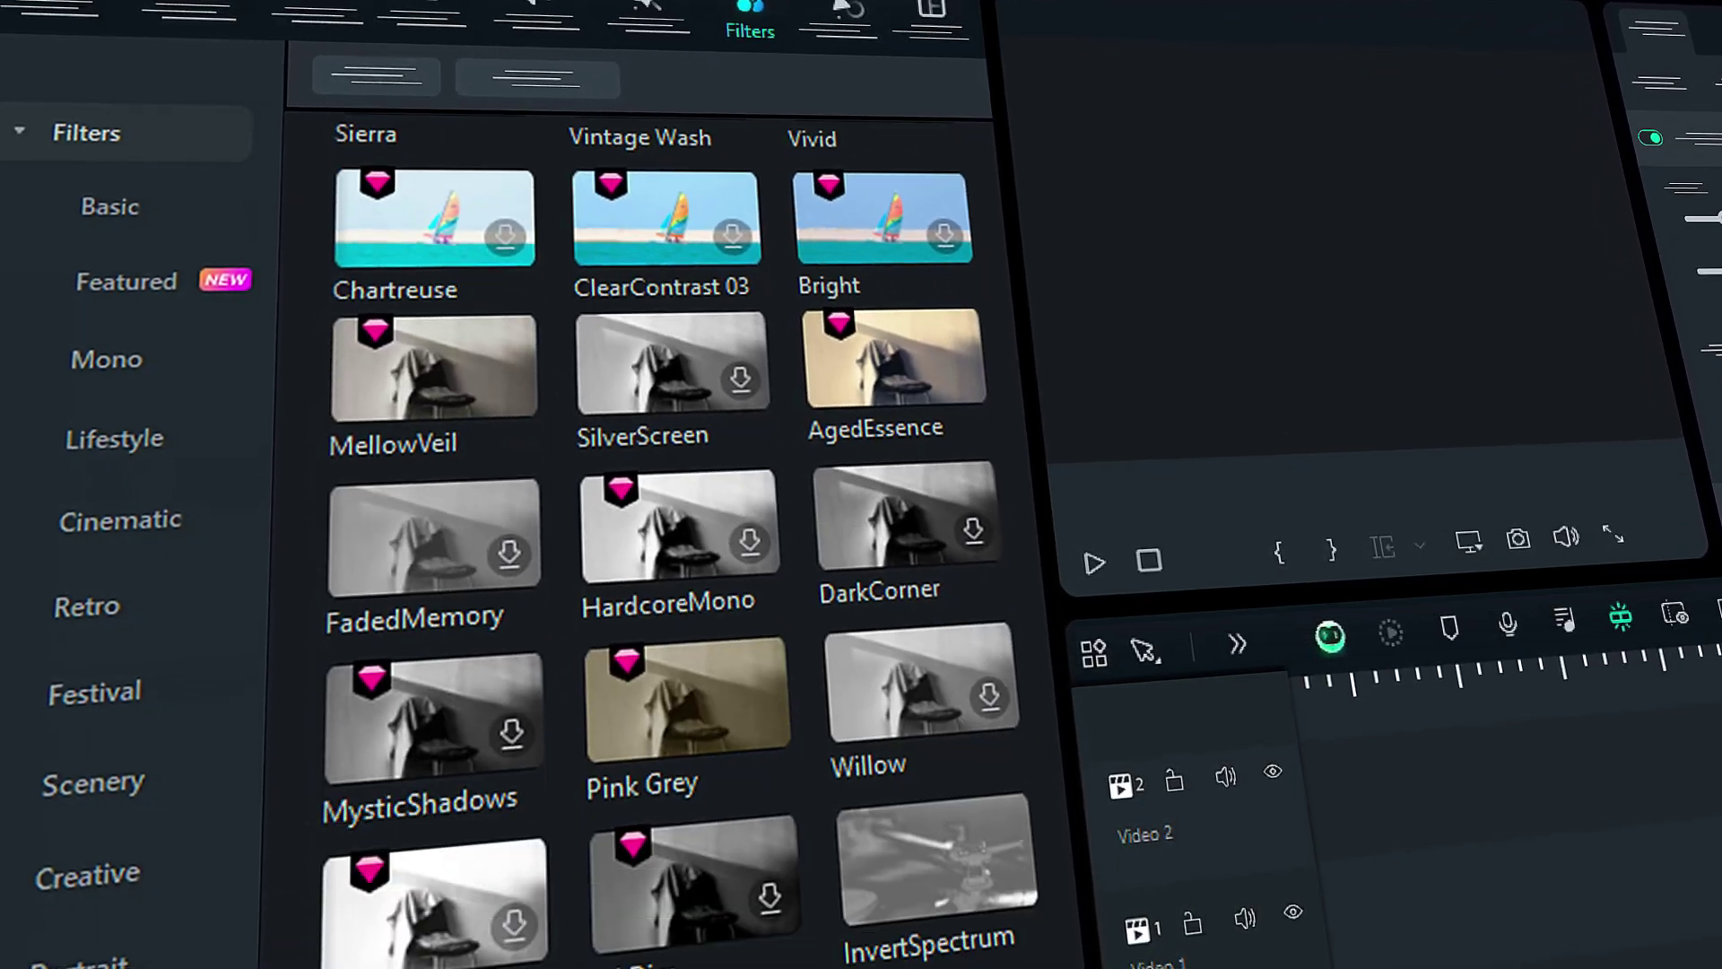
scroll(646, 502, "down", 20)
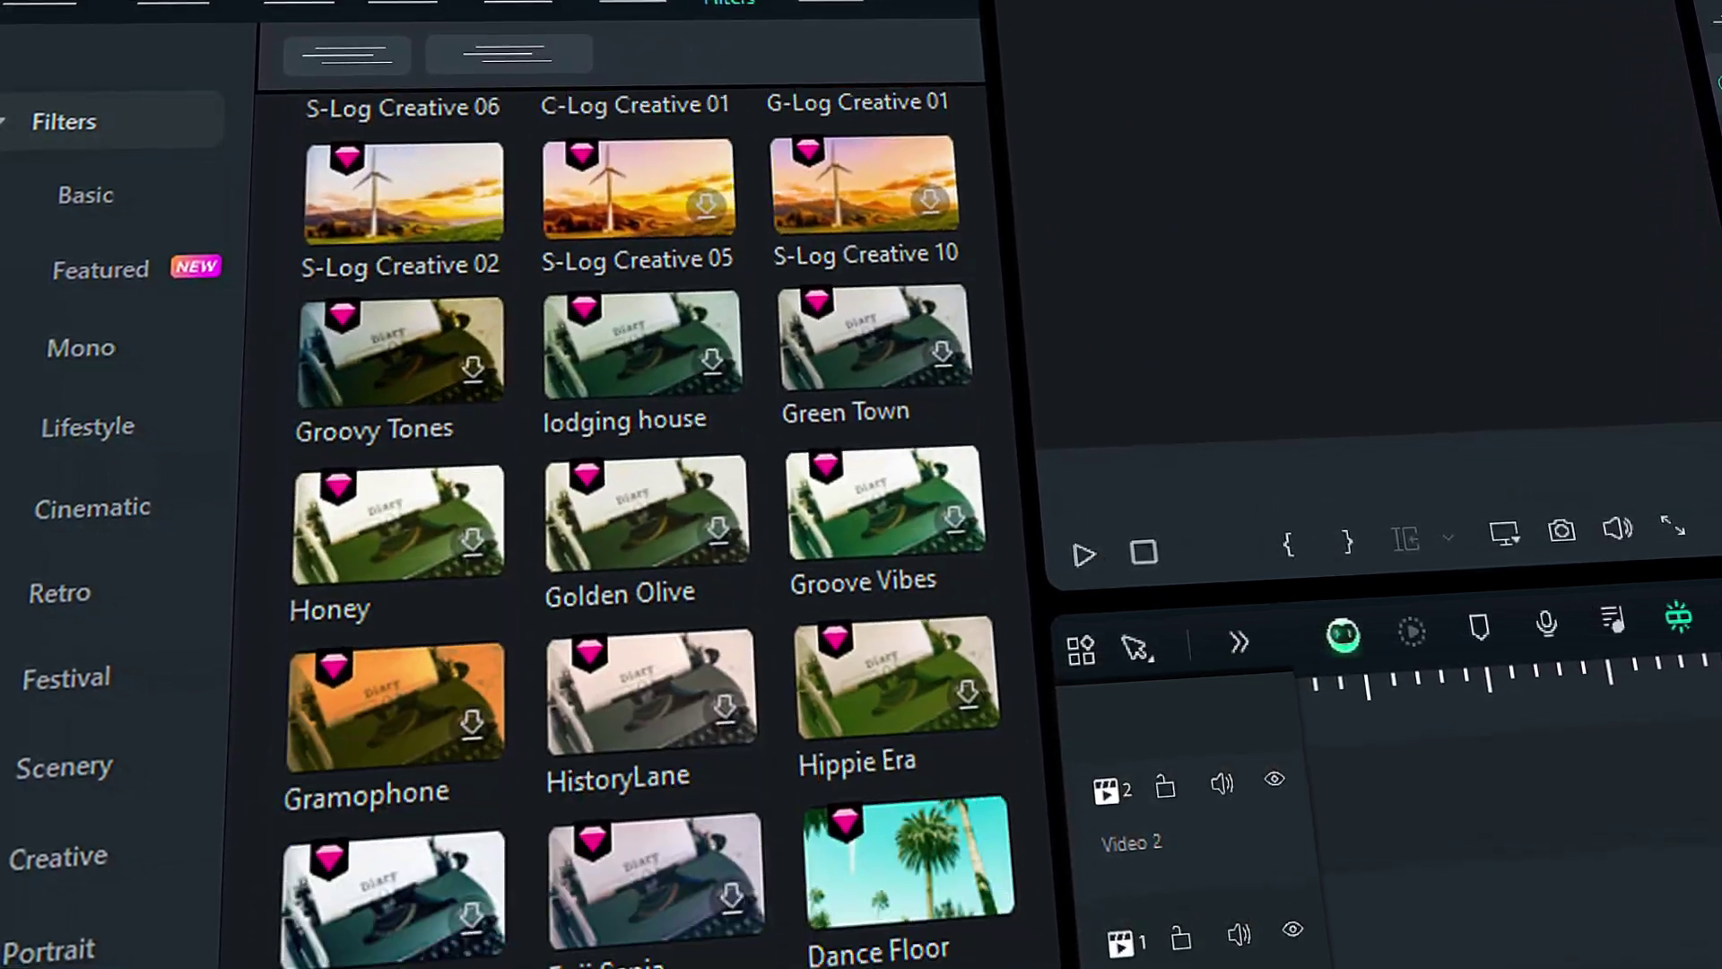
scroll(646, 503, "down", 5)
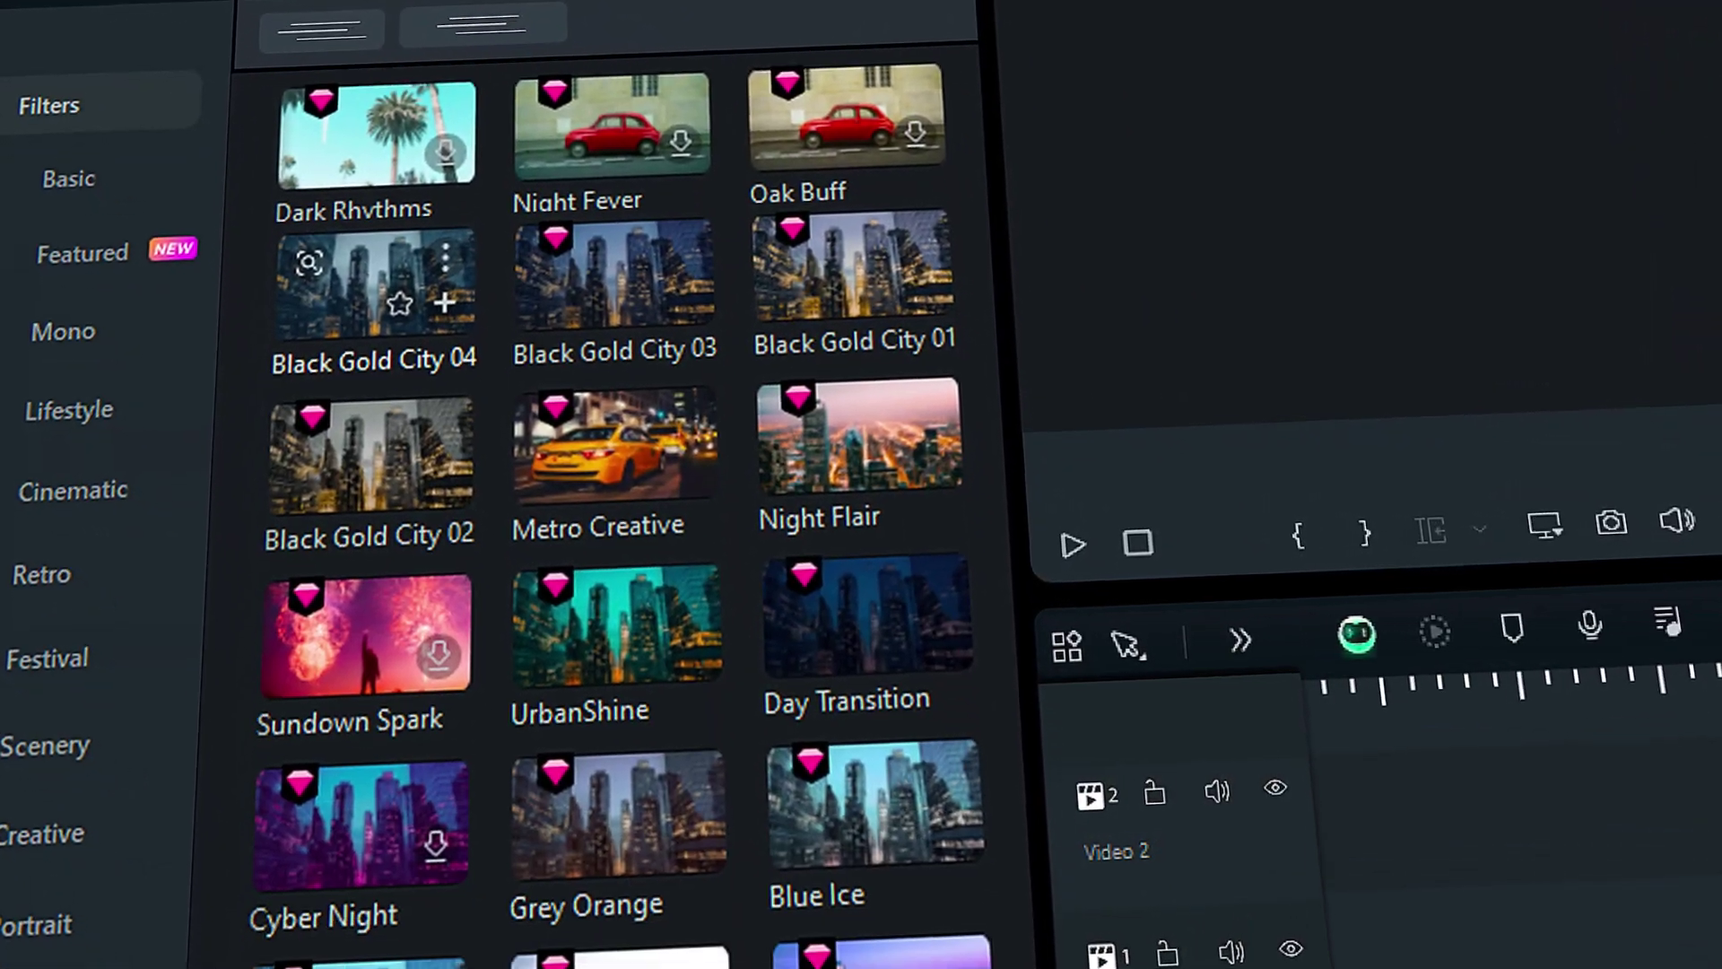
scroll(601, 503, "up", 5)
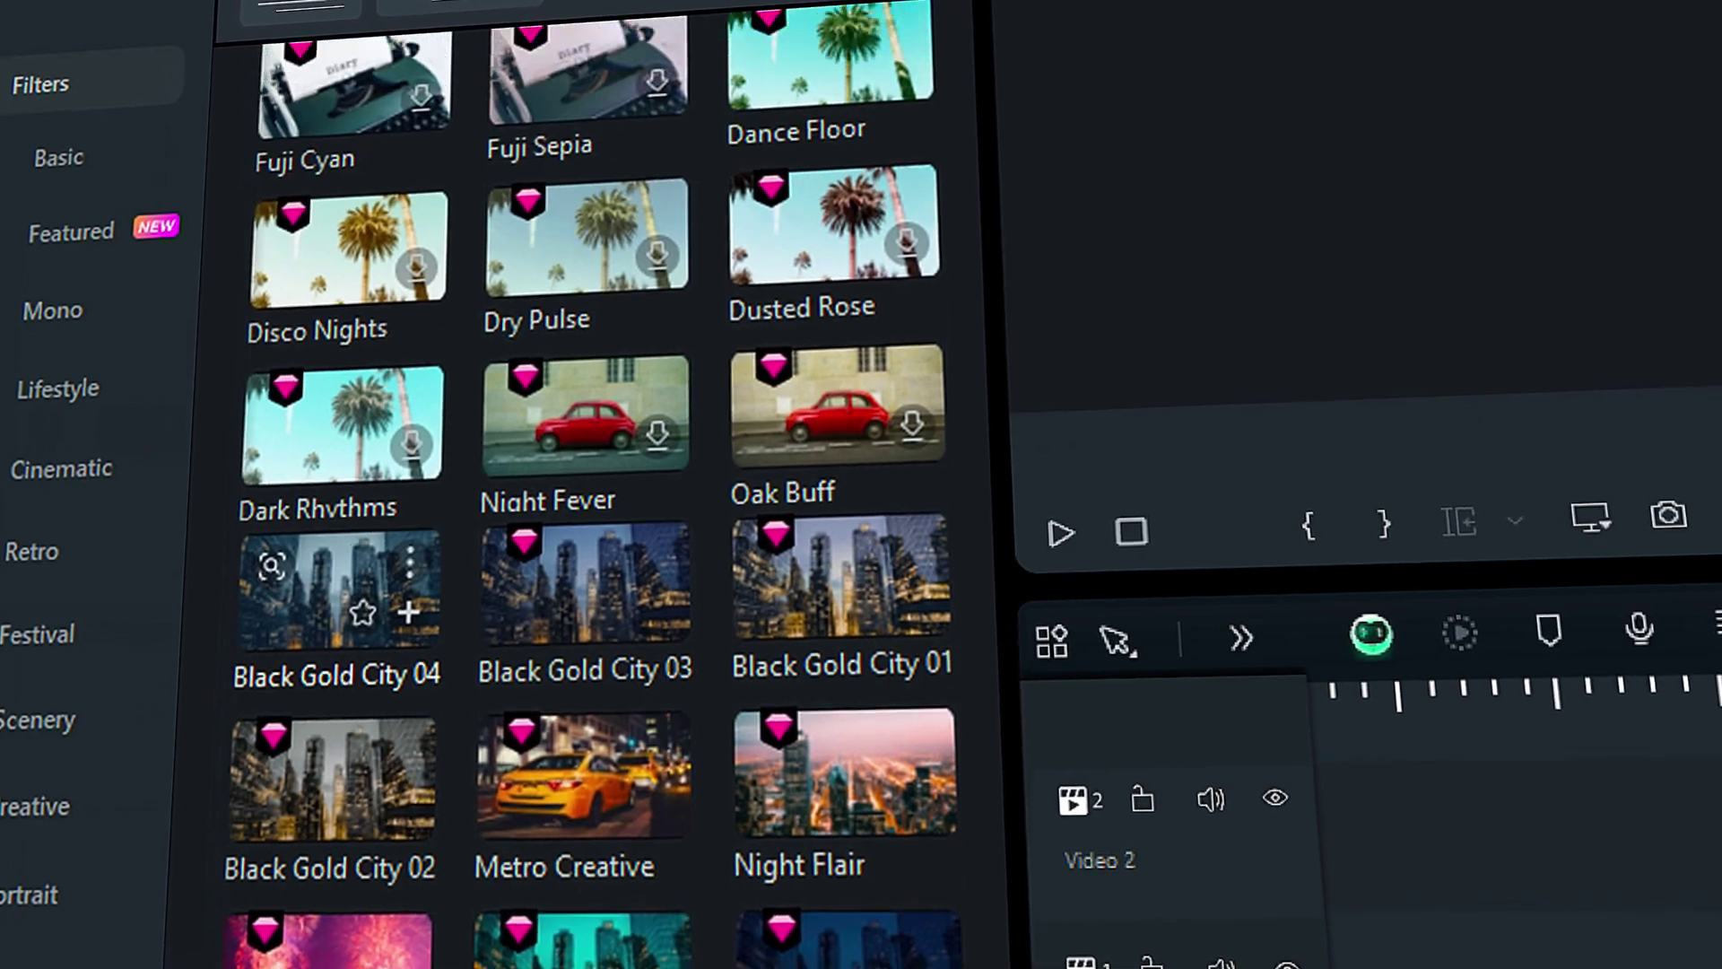
scroll(574, 503, "up", 10)
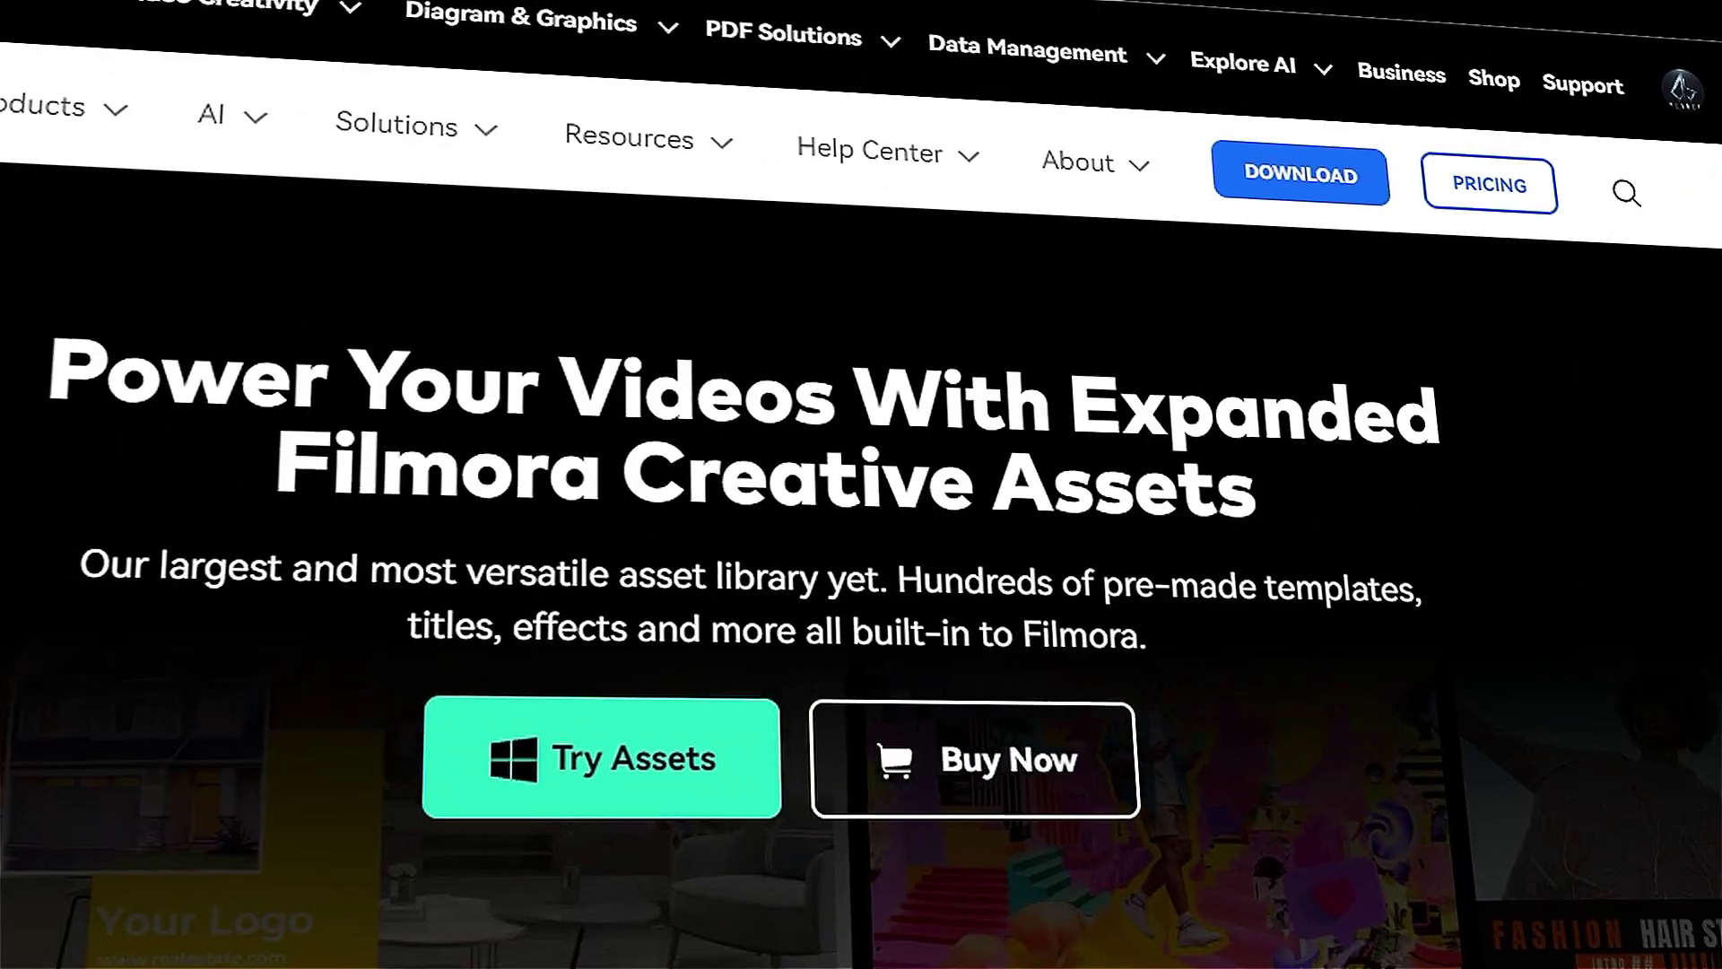
scroll(862, 538, "down", 15)
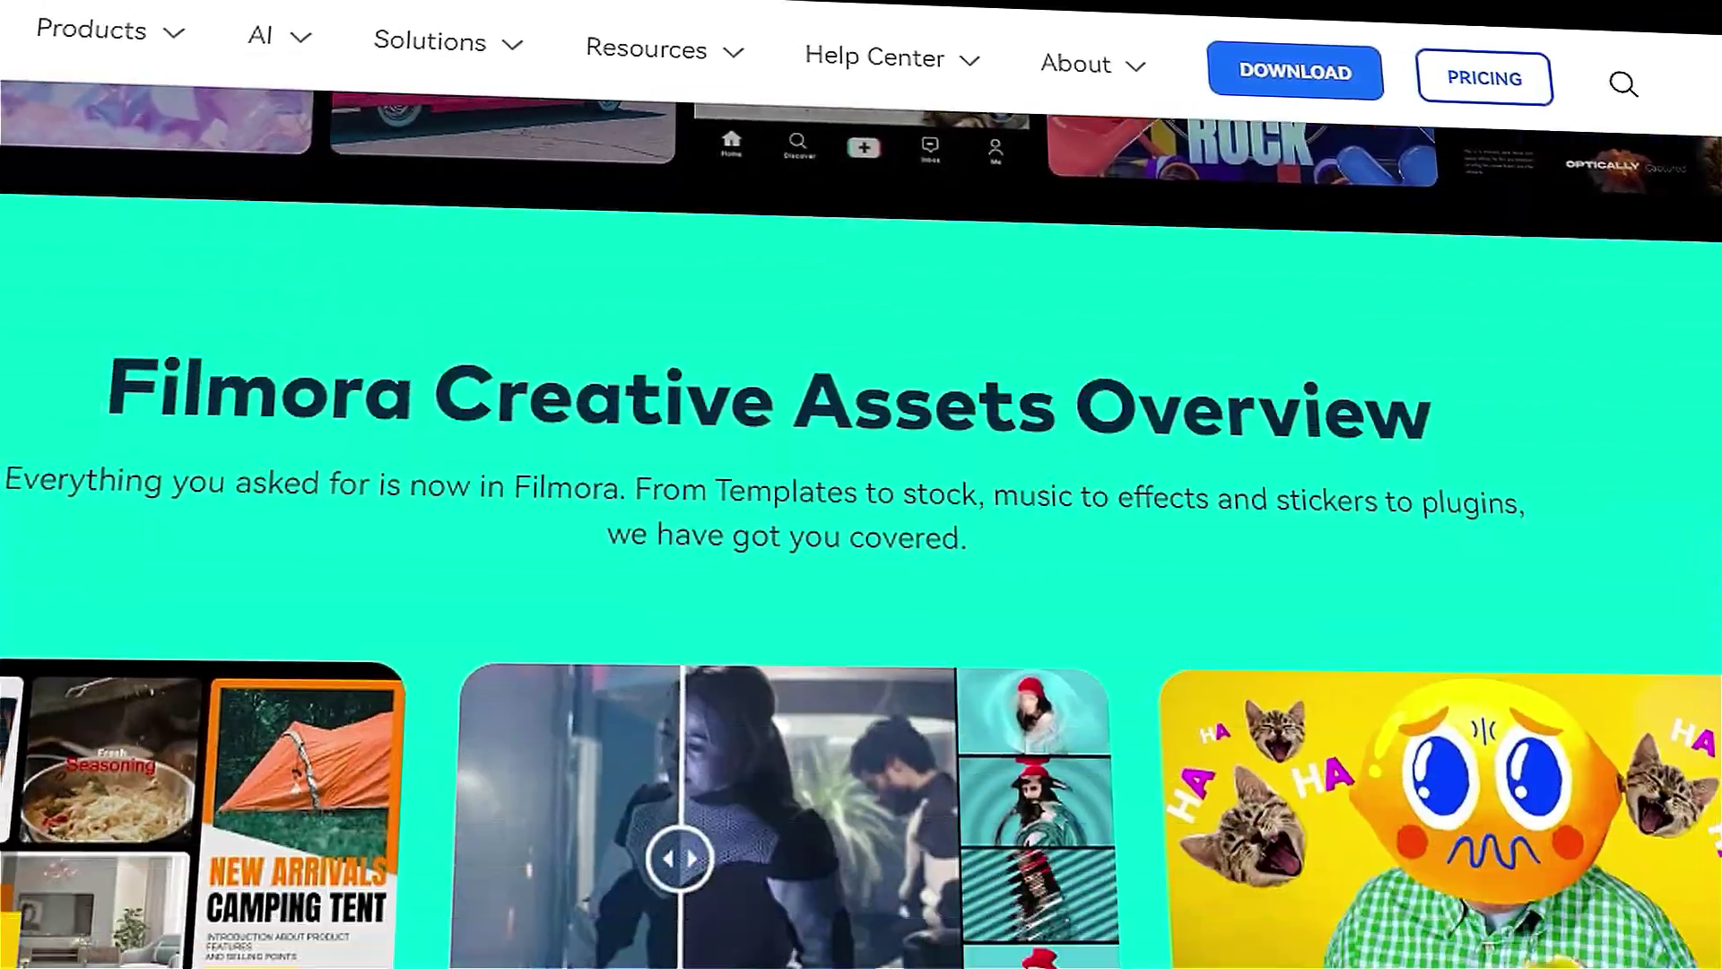
scroll(861, 538, "down", 15)
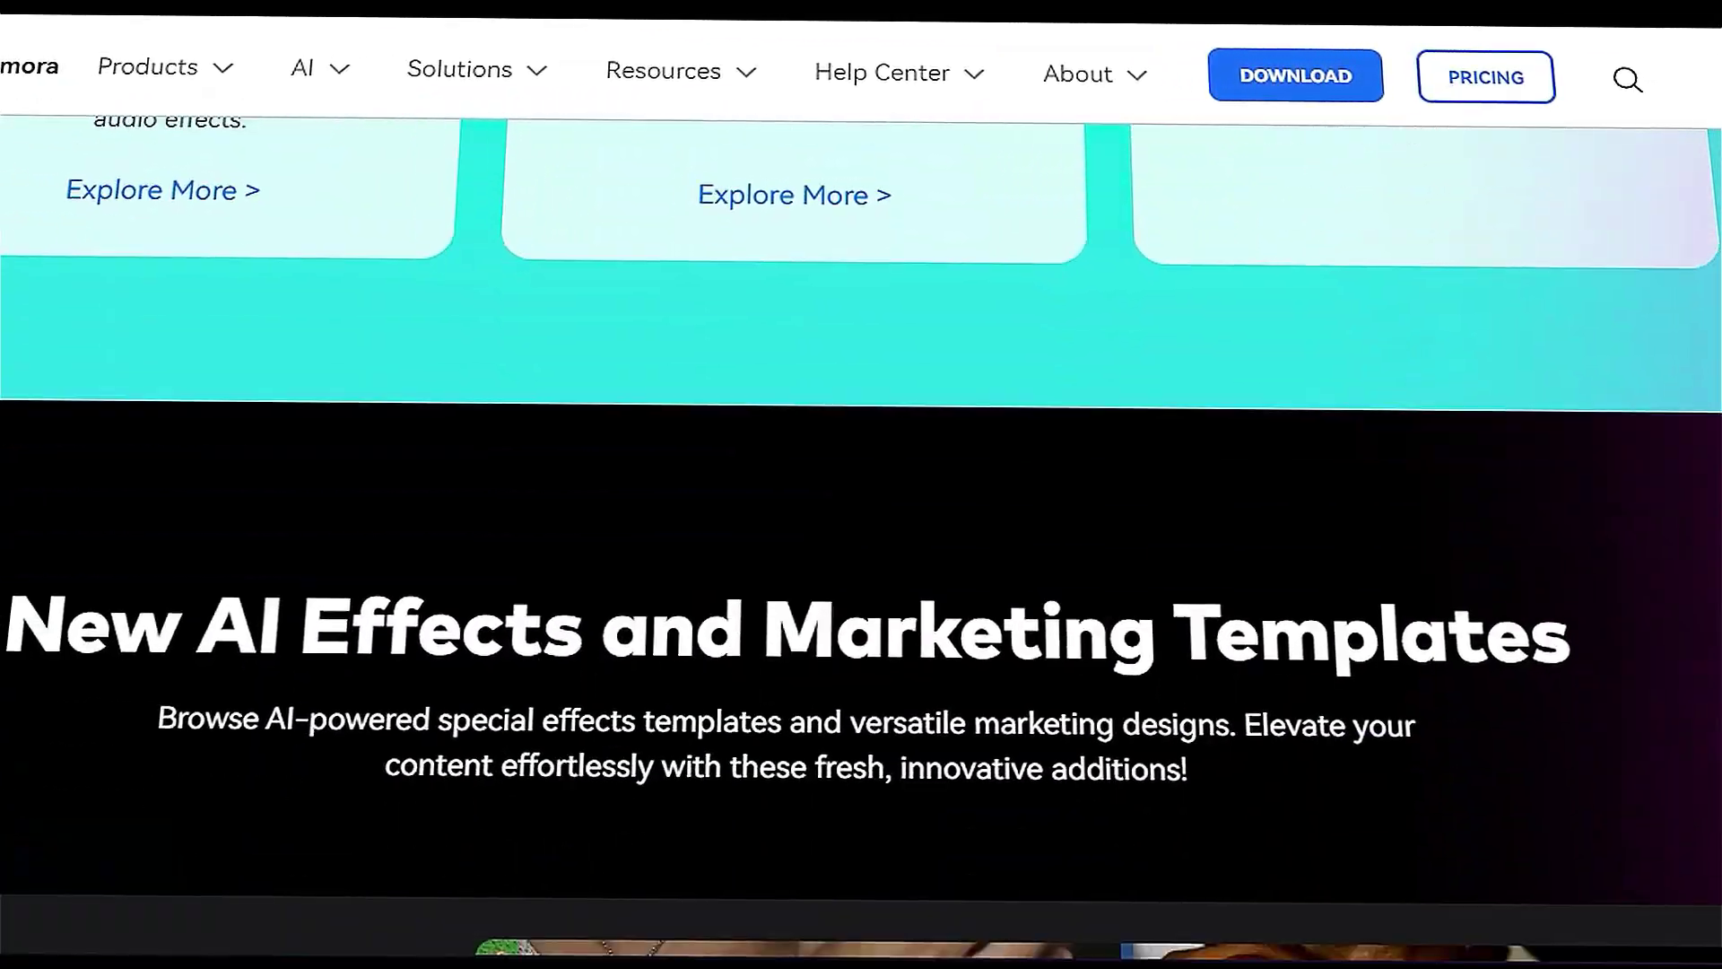
scroll(861, 539, "down", 20)
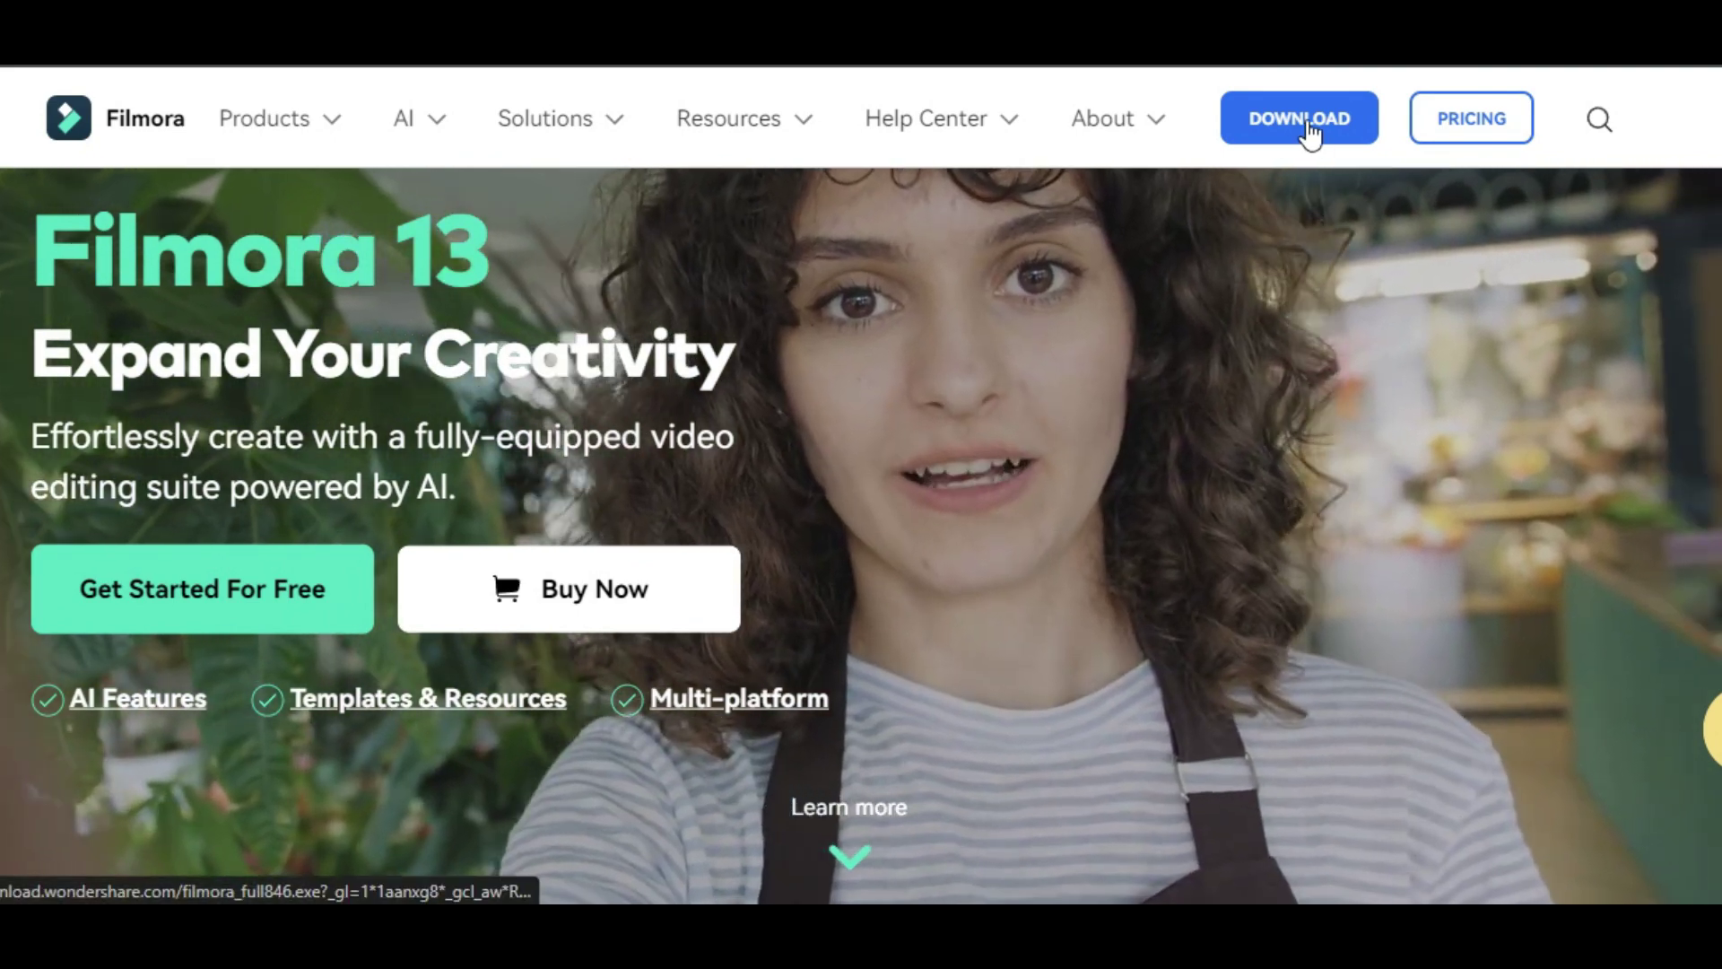
Download the Filmora installer and run the installation to reach the start screen.
left_click(1304, 124)
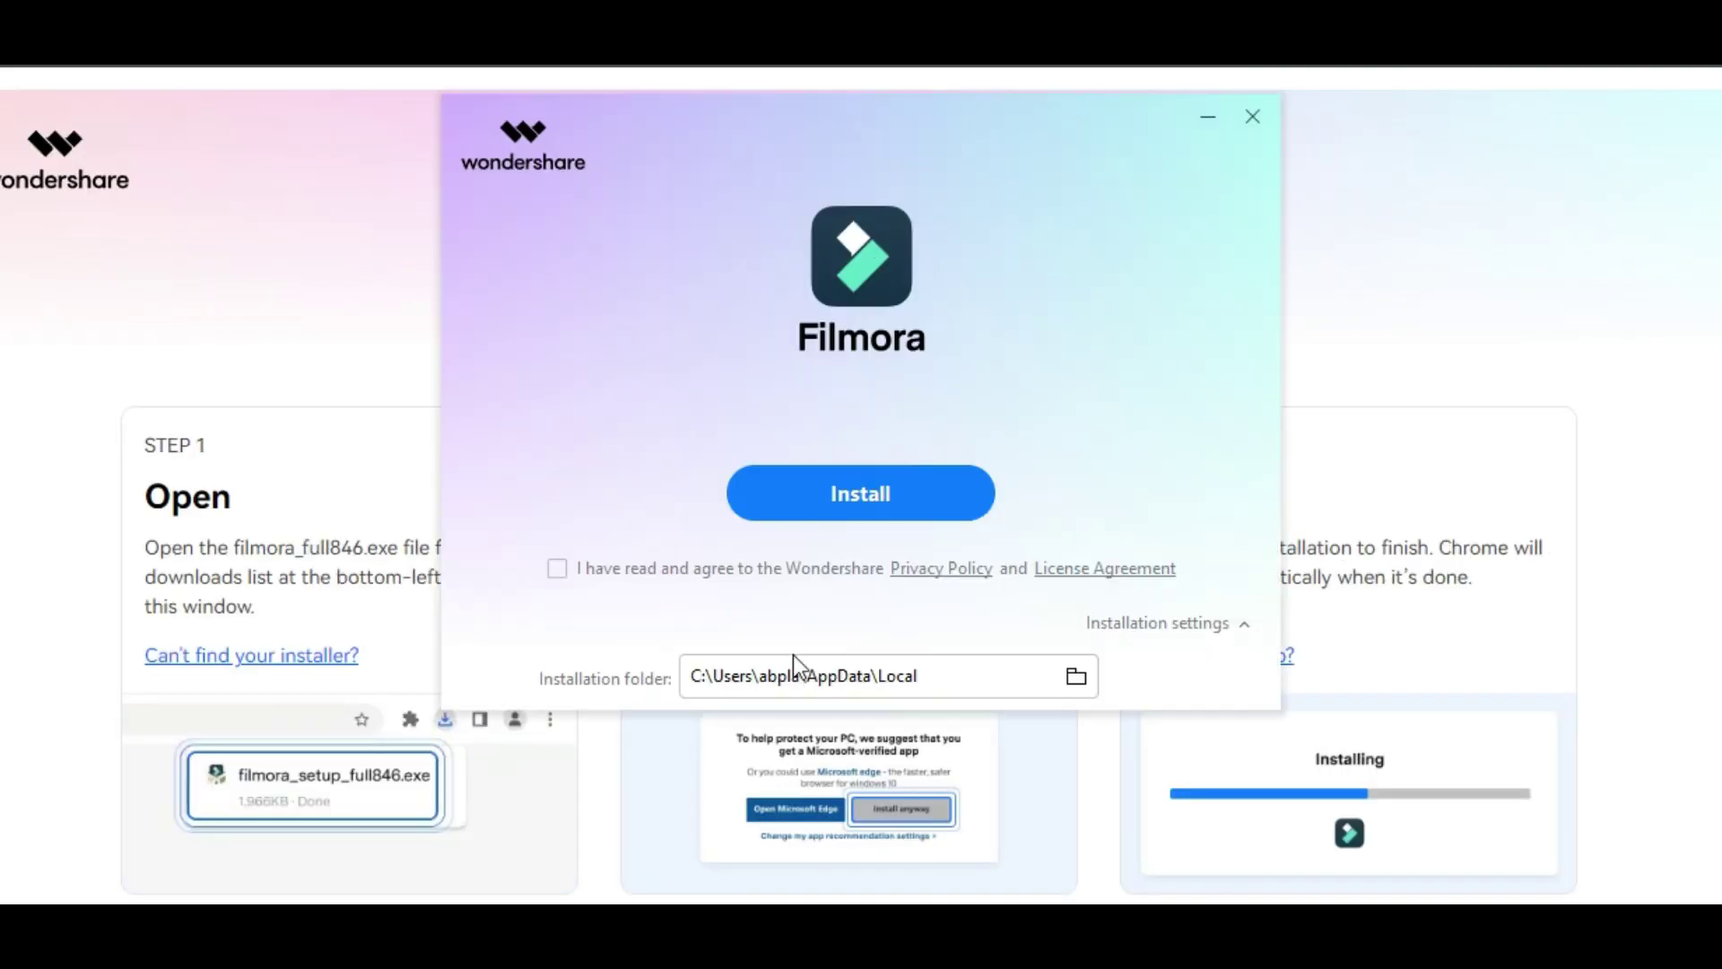
left_click(914, 518)
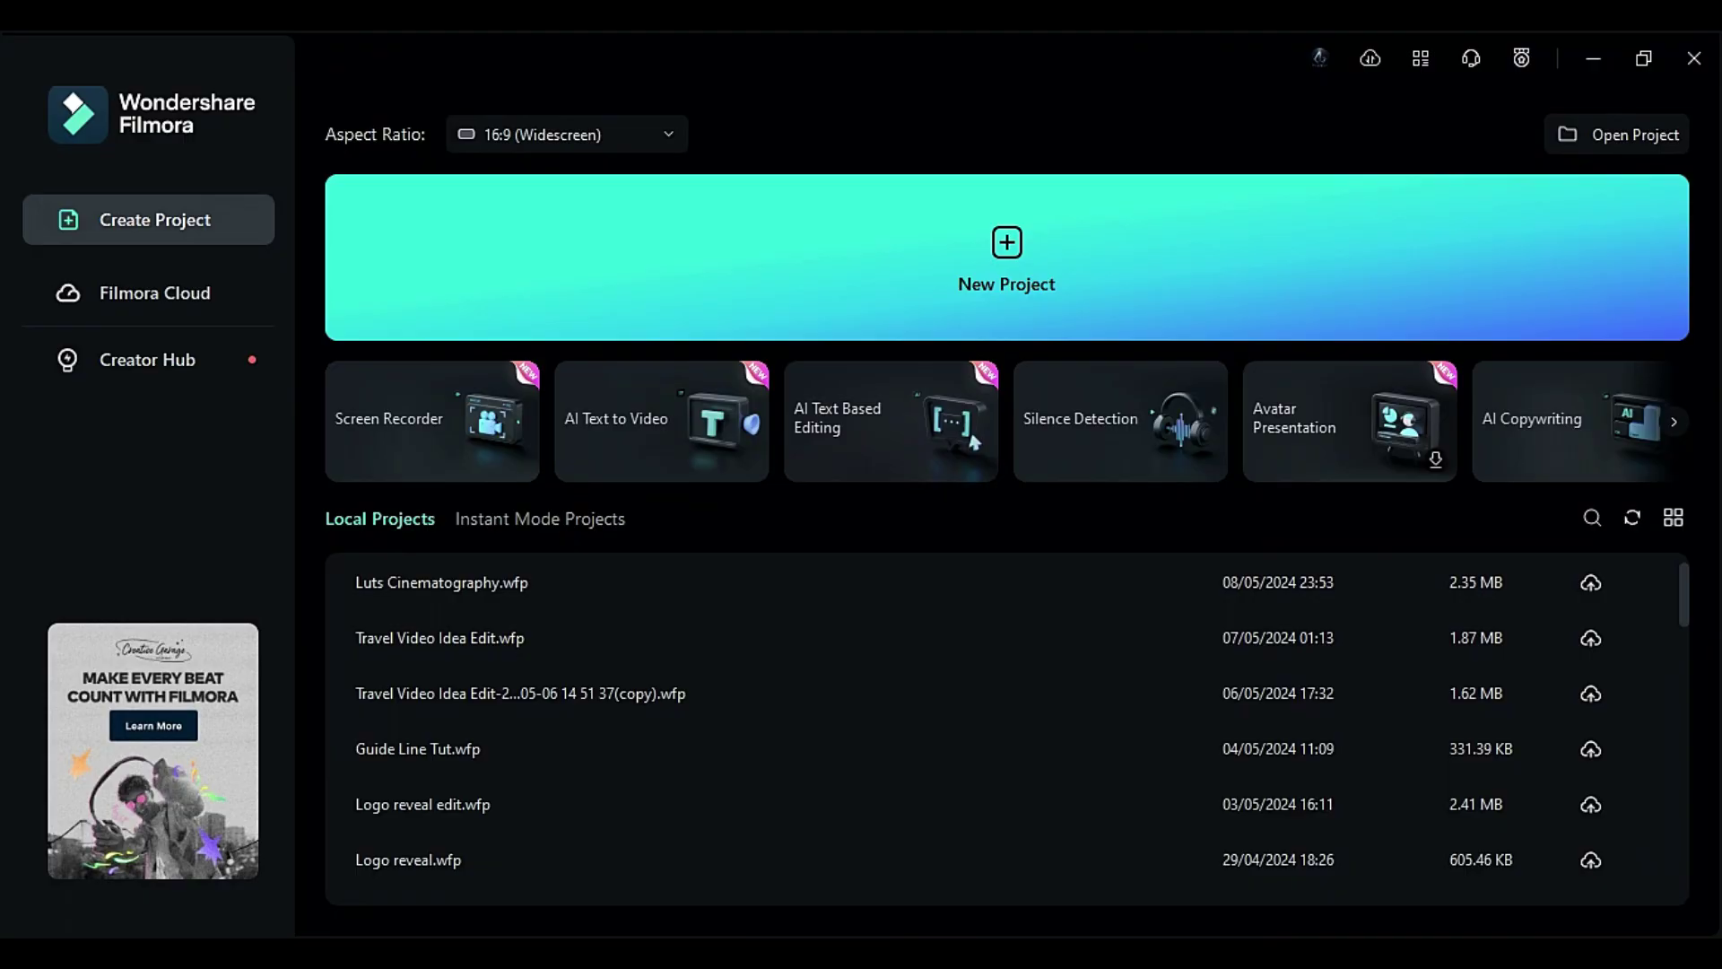
Create a new project, import '001 clip', and place it on the Video 1 track.
left_click(912, 287)
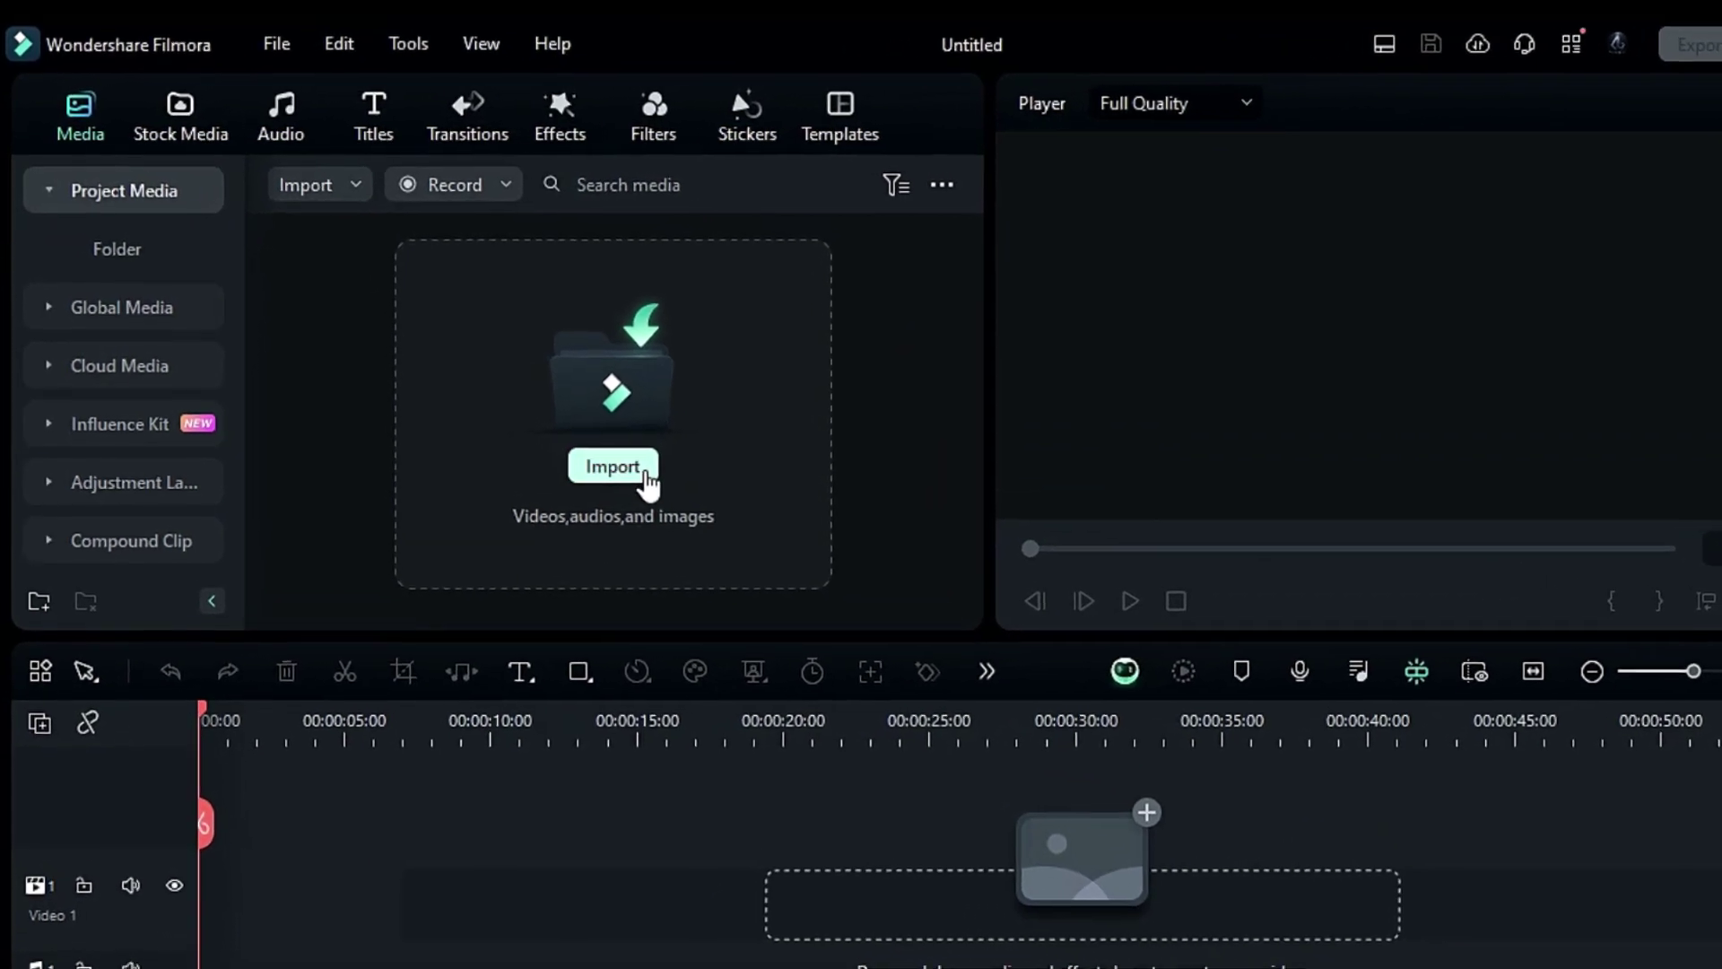
left_click(729, 528)
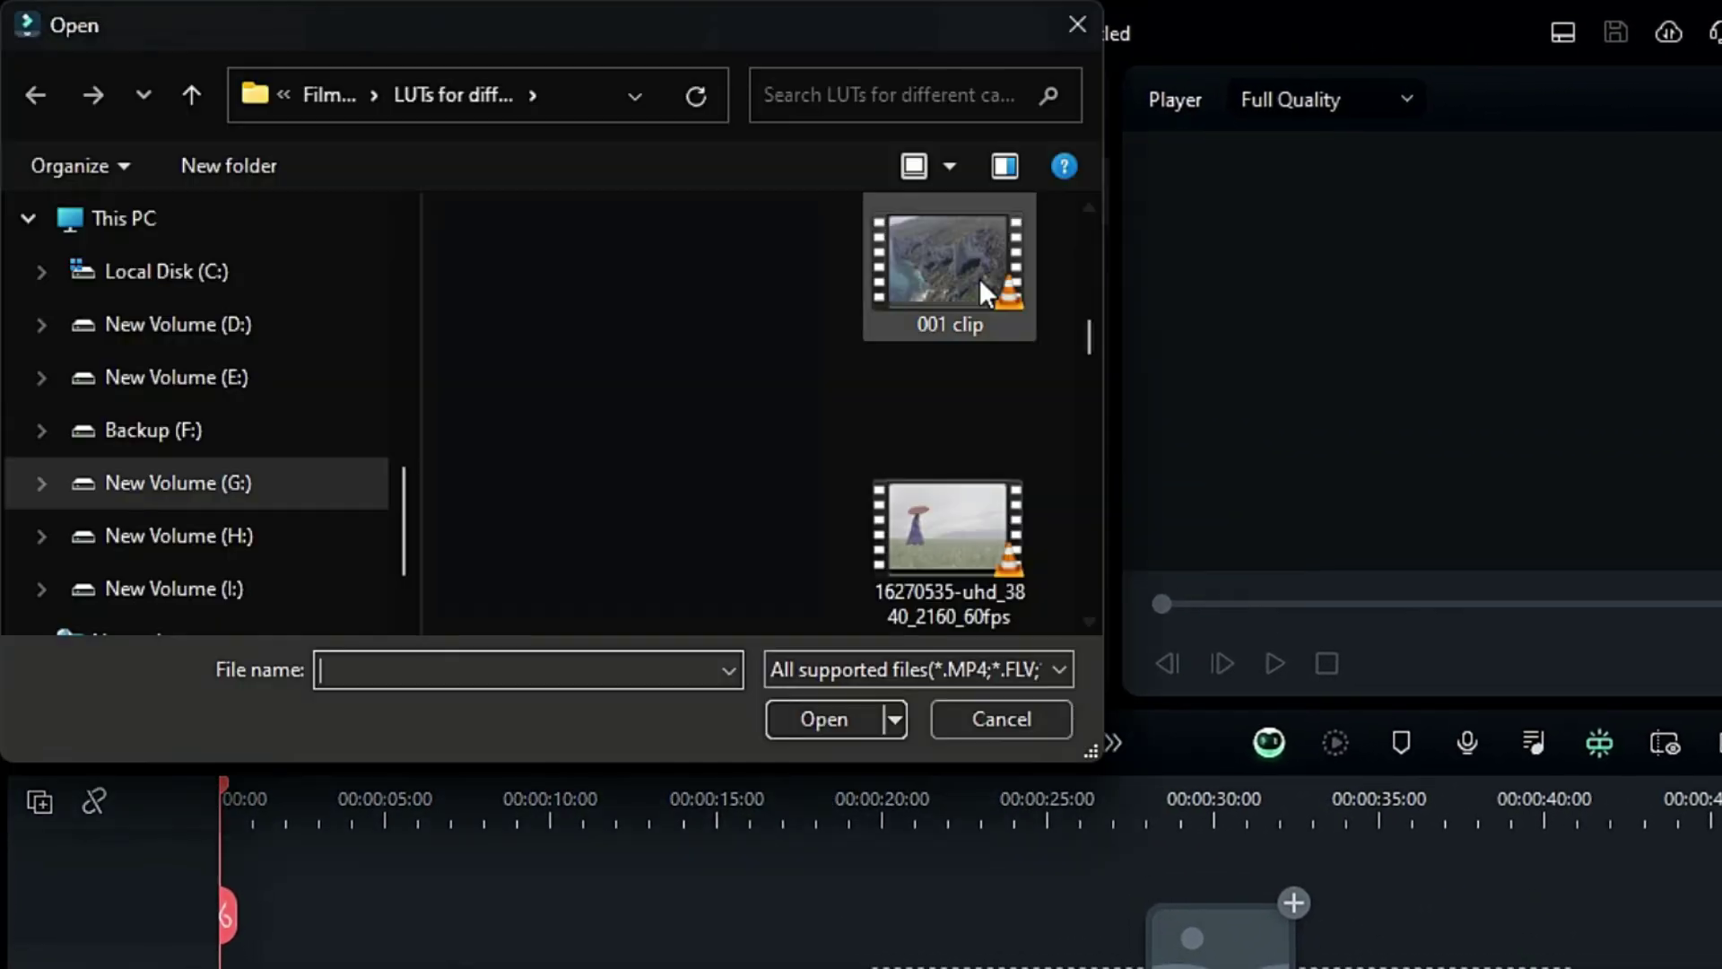
left_click(981, 282)
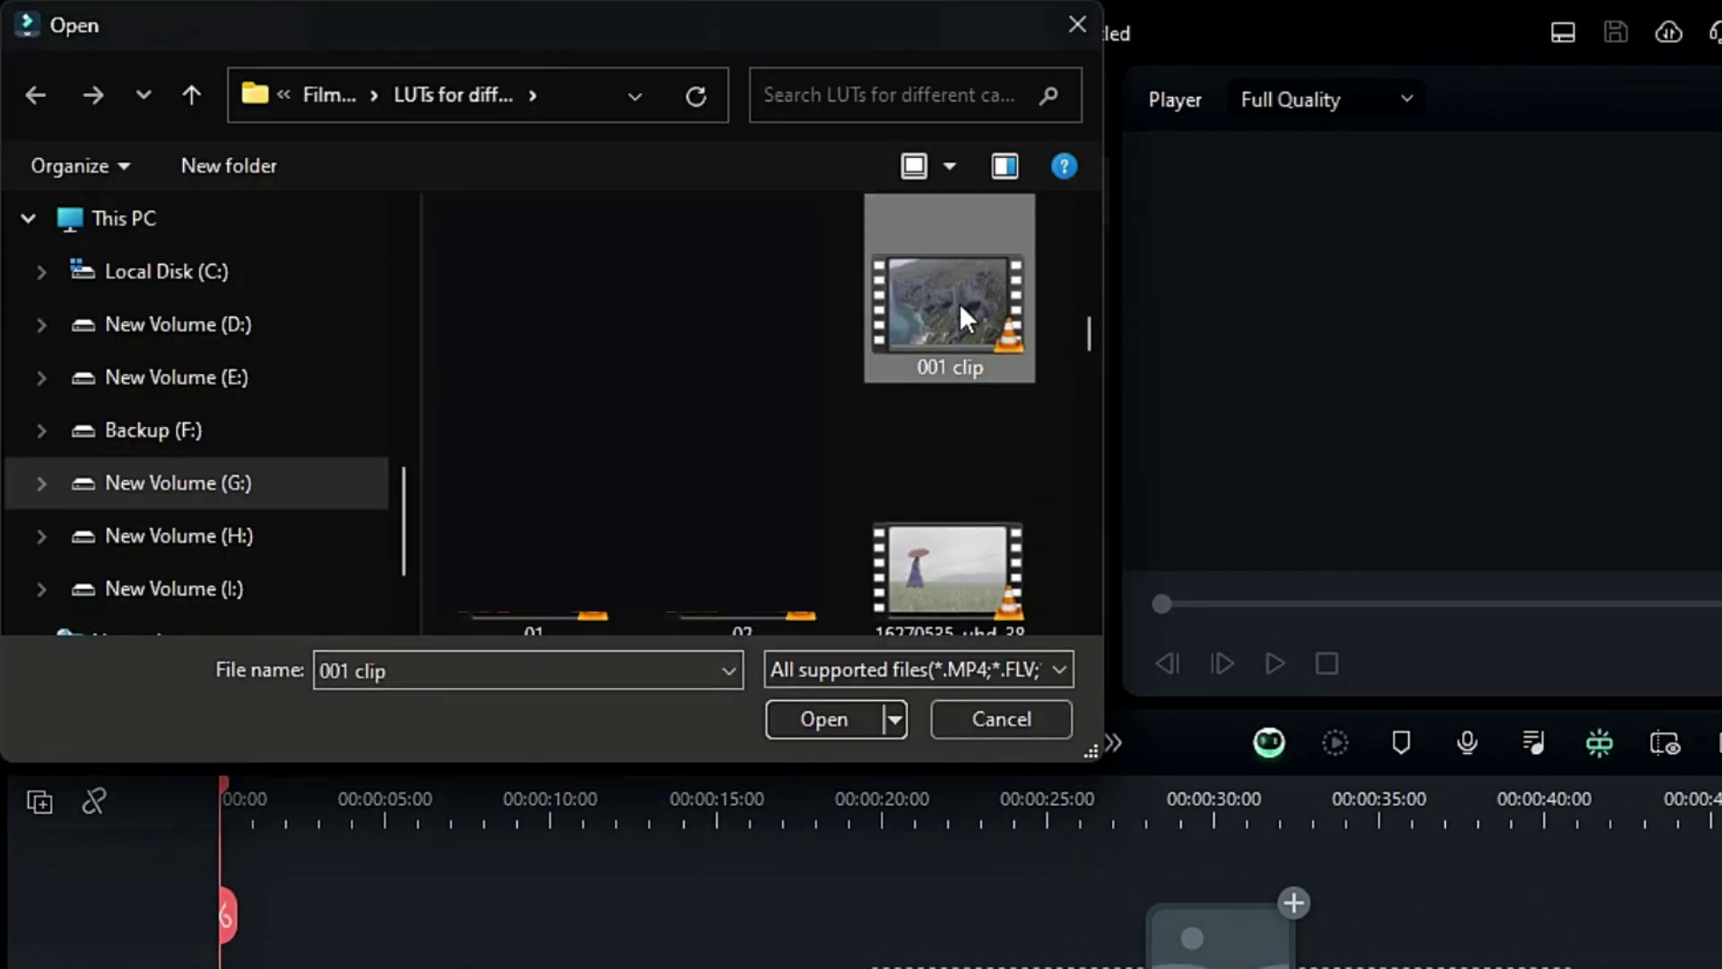
left_click(831, 718)
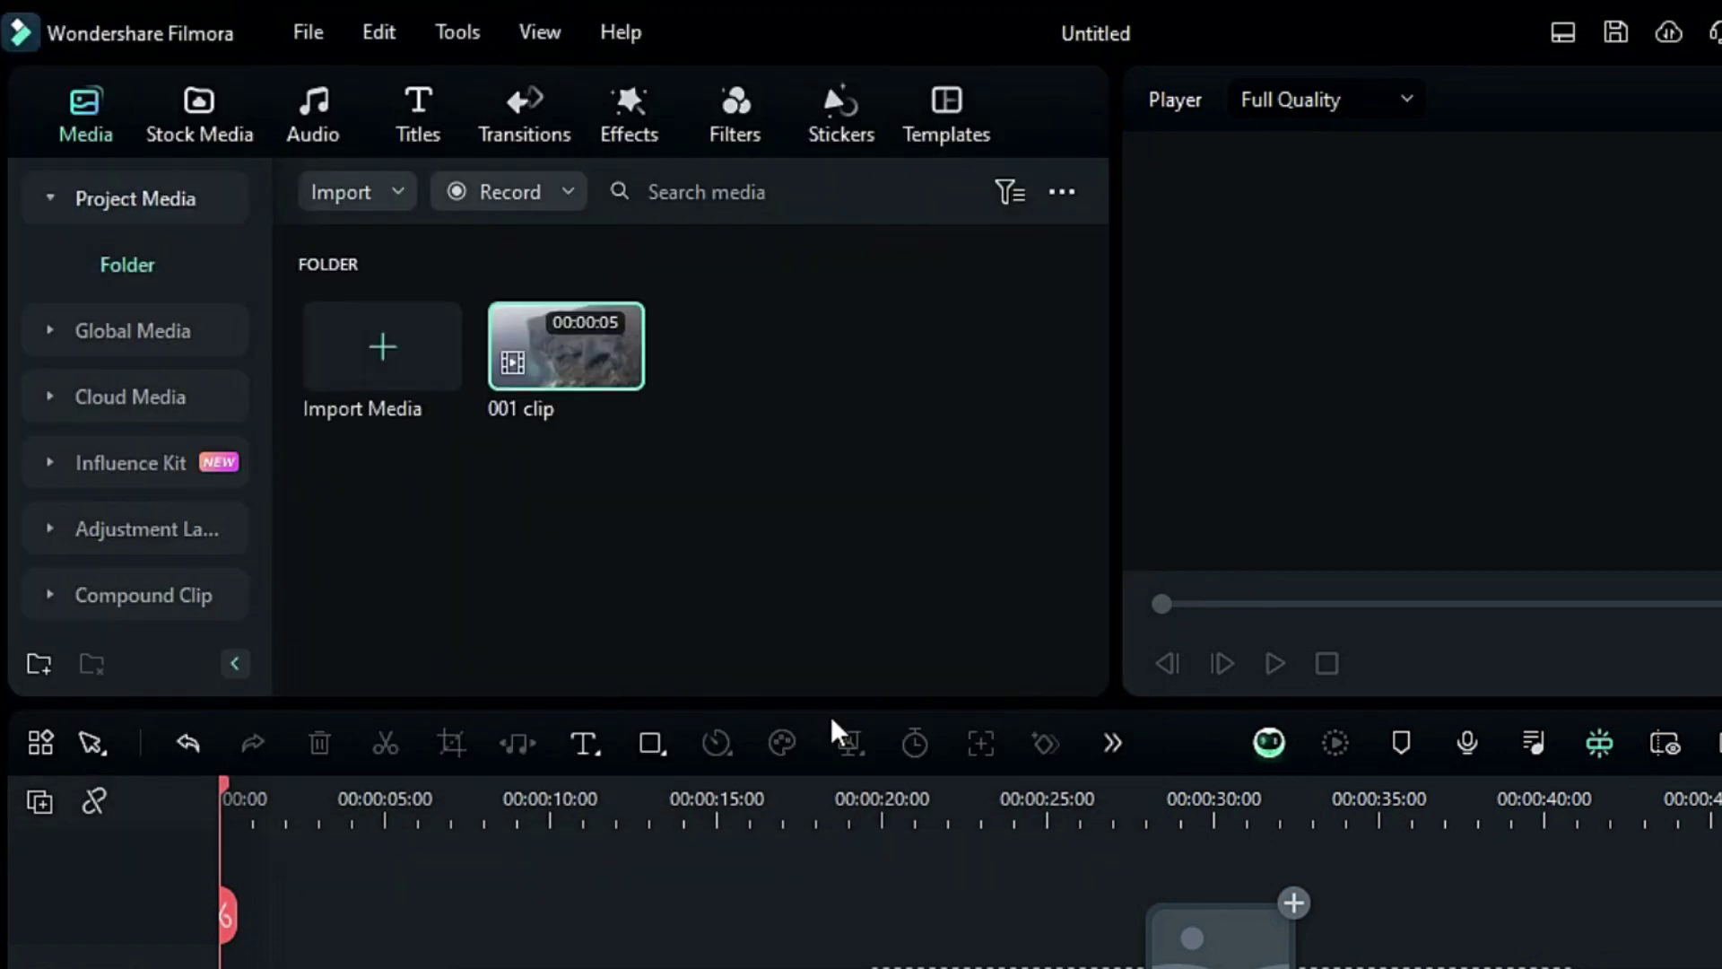
left_click_drag(541, 384, 242, 968)
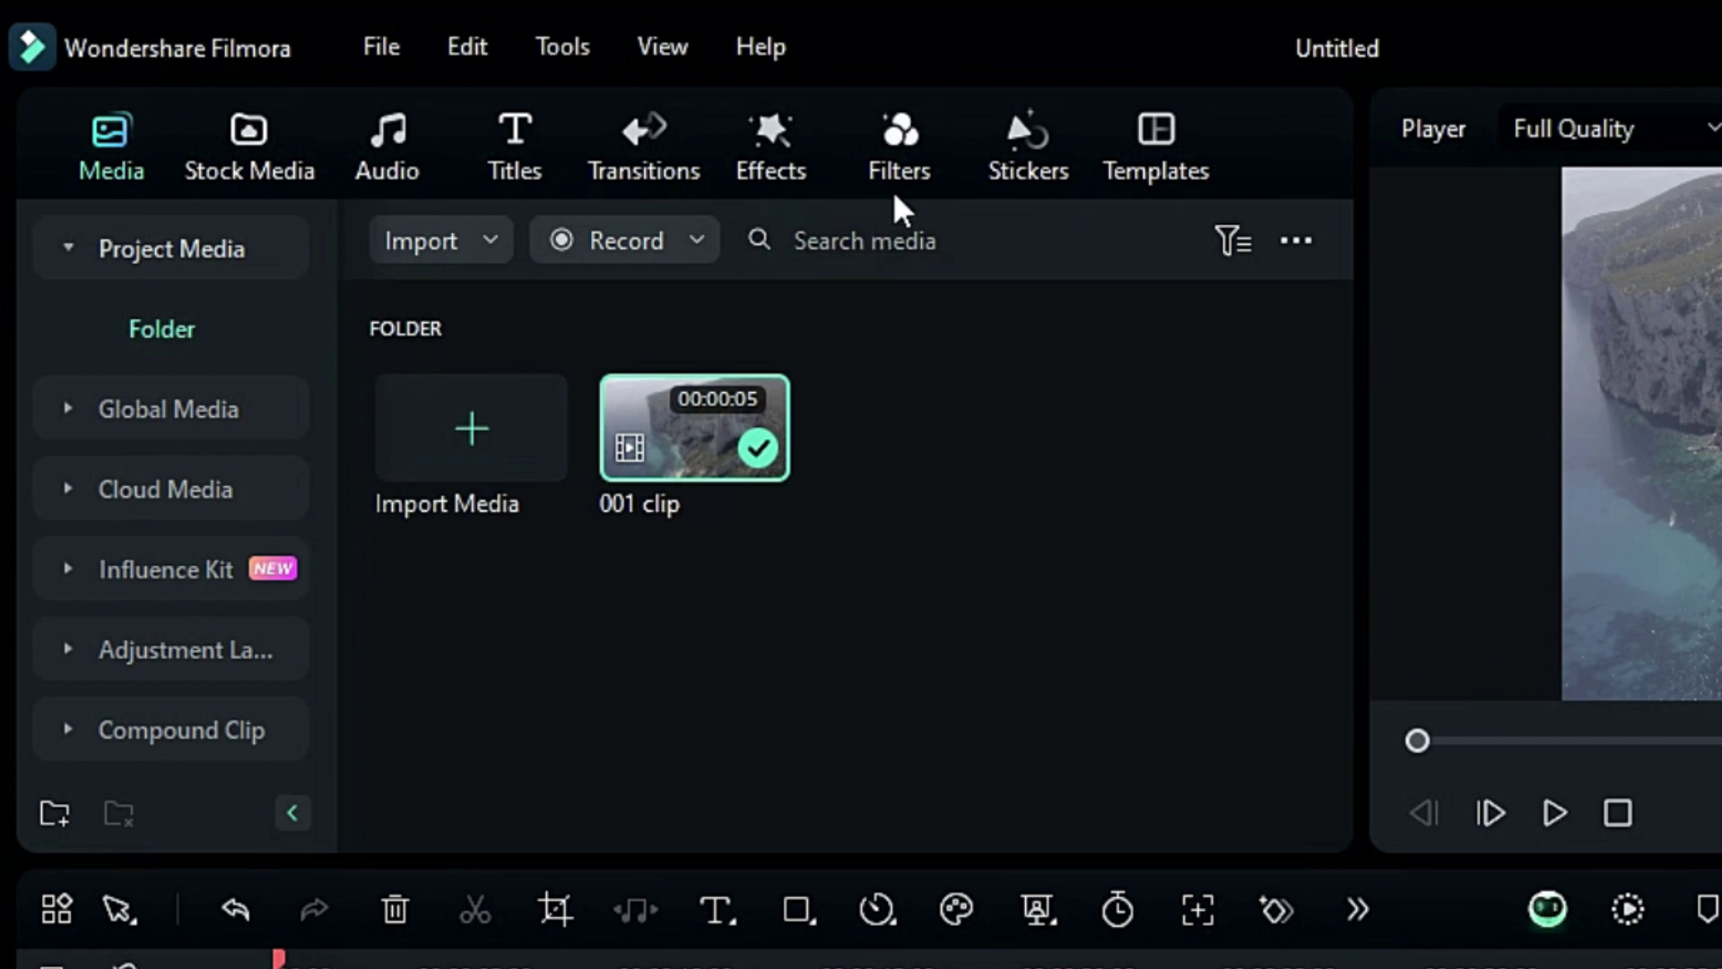
Show the Filters library and browse to the Cinematic category.
left_click(894, 196)
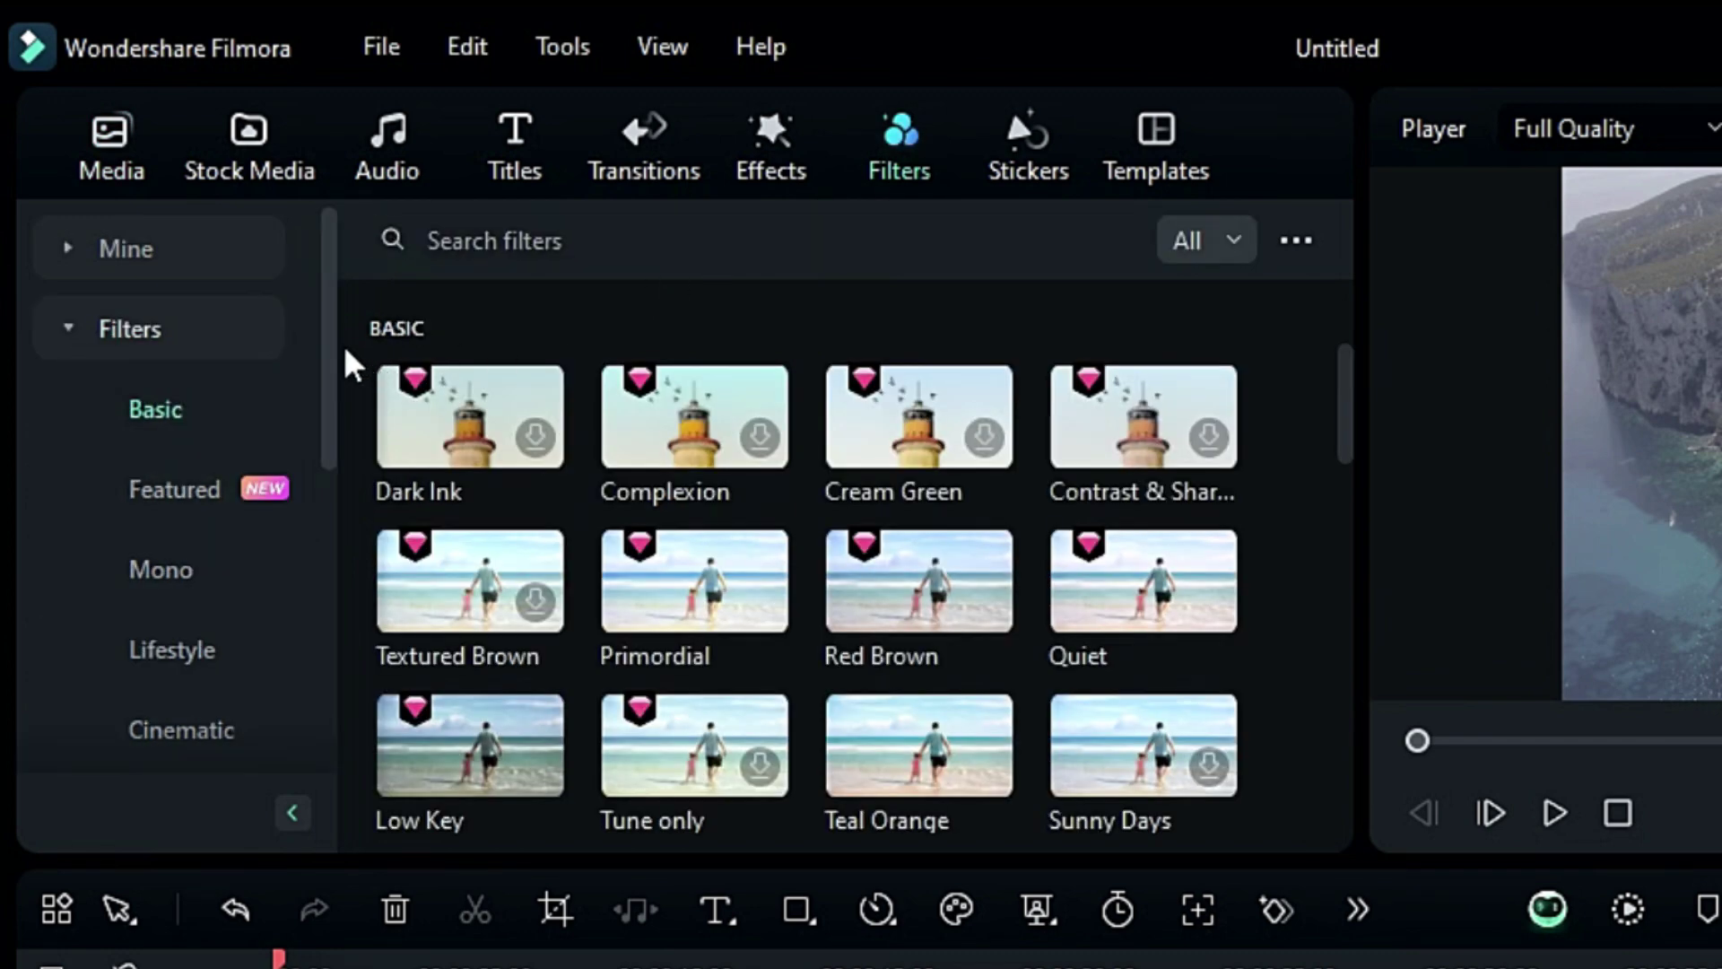
left_click_drag(330, 348, 337, 459)
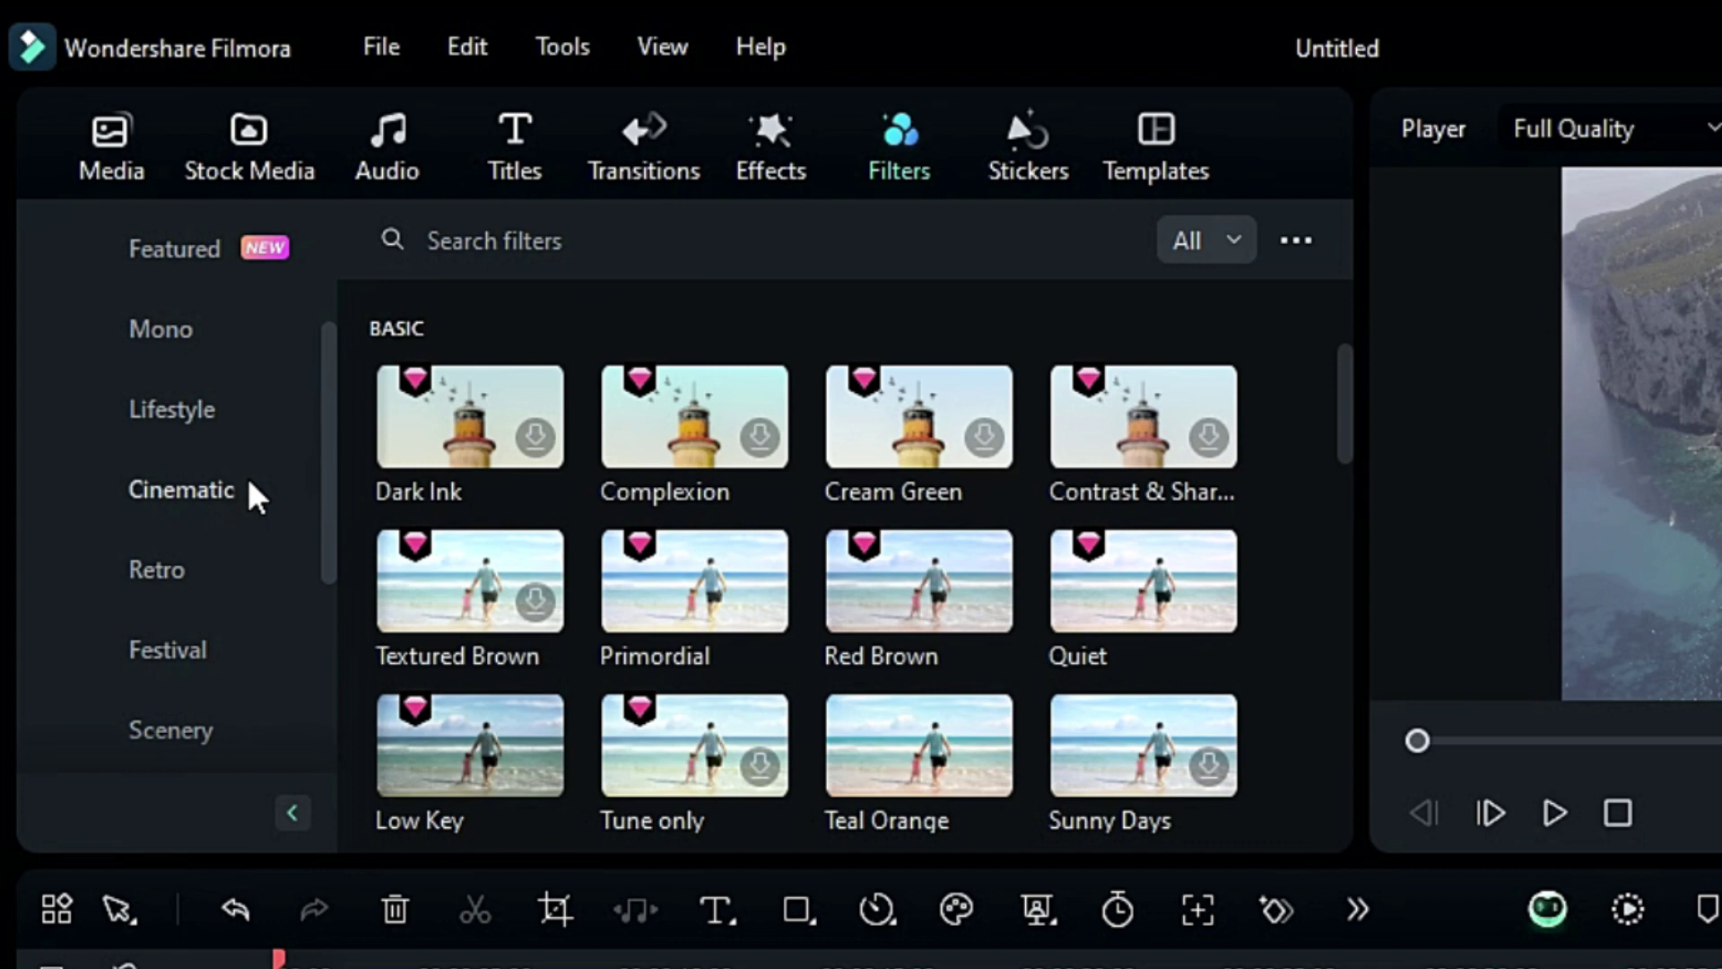
left_click(206, 490)
Search the filters for 'teal' and preview the clip with playback.
left_click(475, 244)
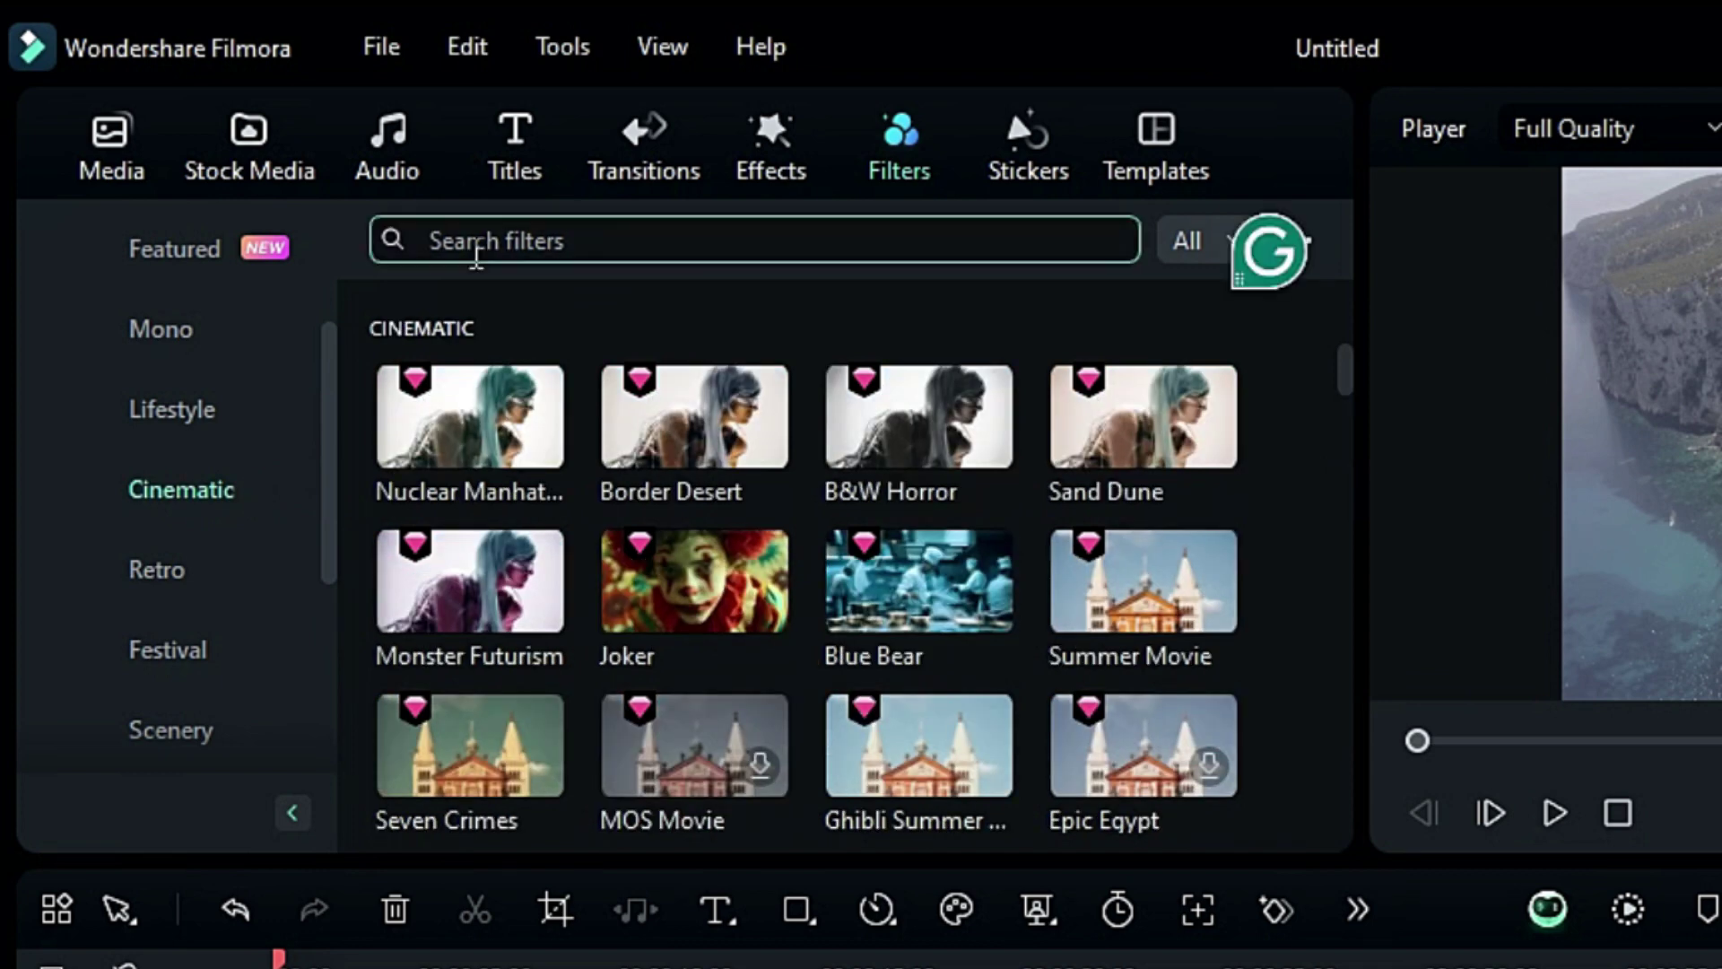
type("teal")
key("Return")
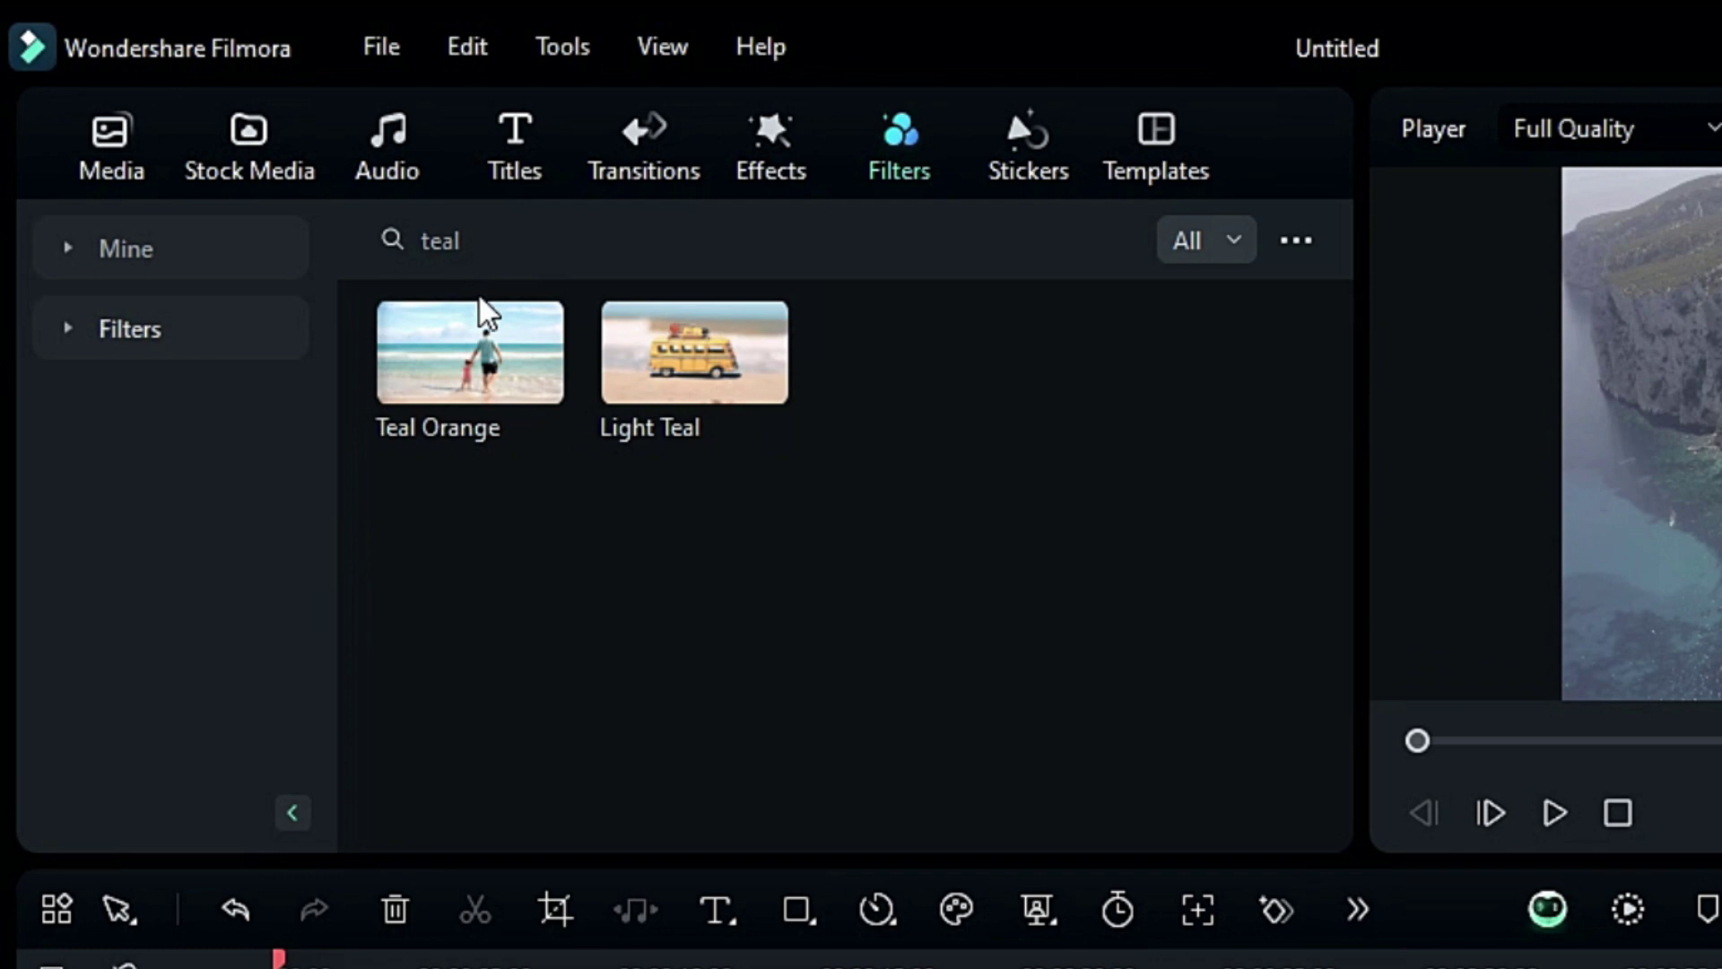
mouse_move(481, 335)
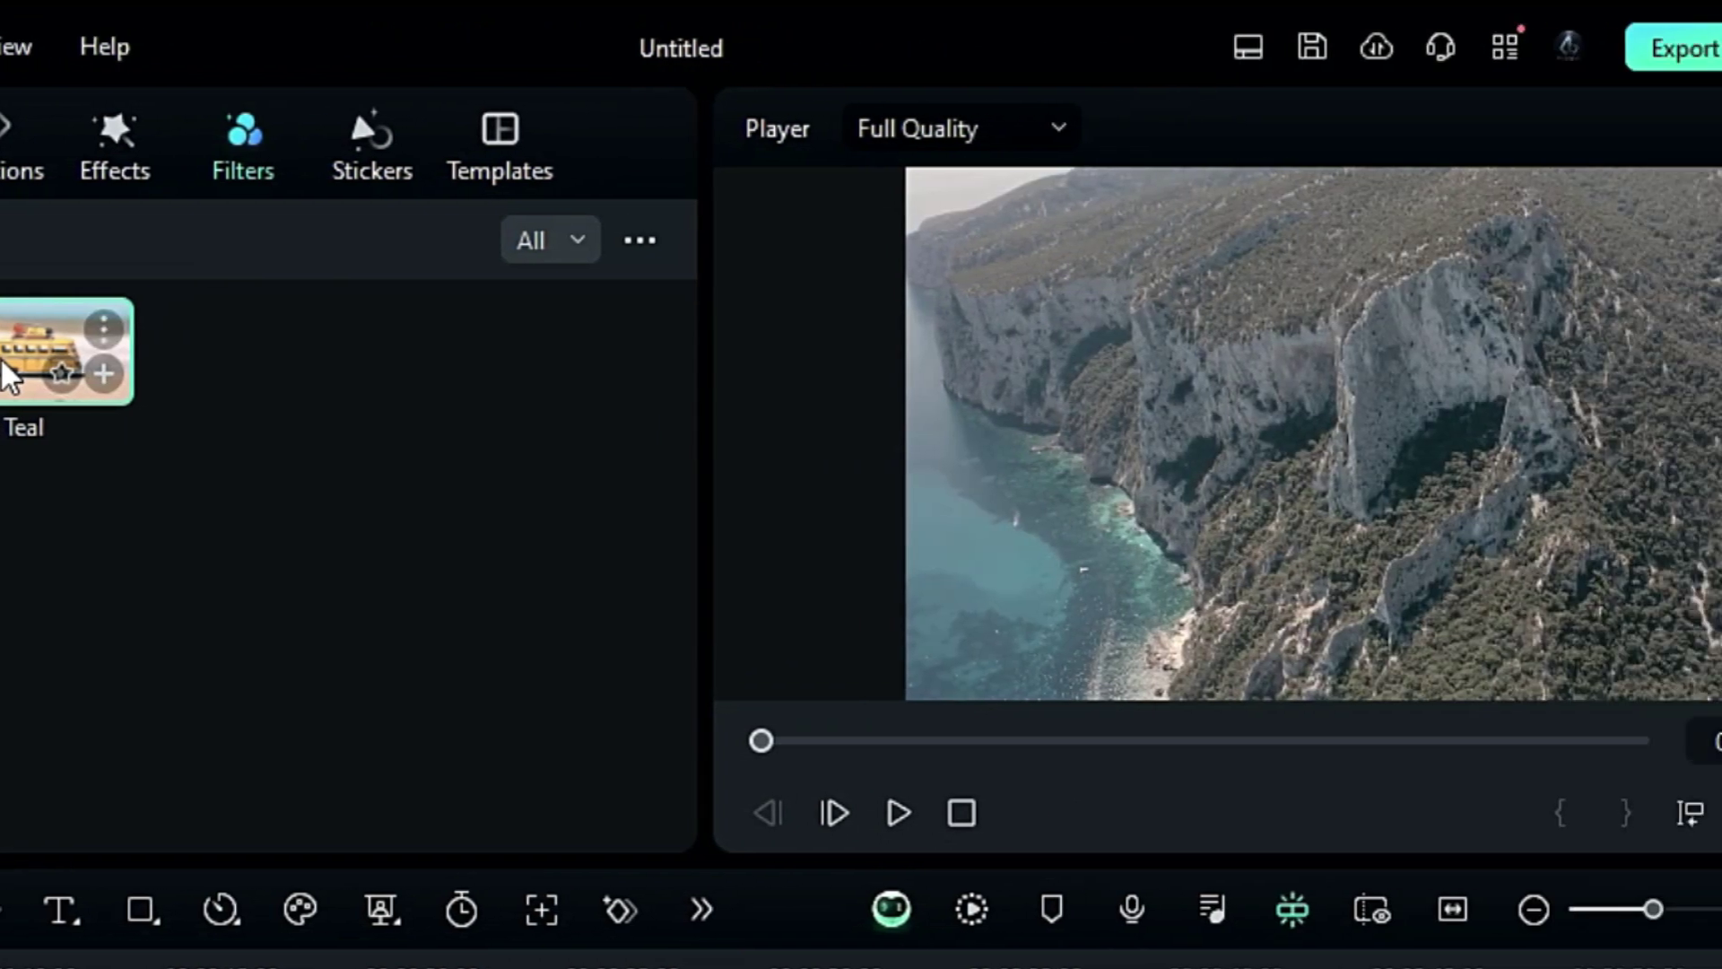
key("space")
key("ctrl+slash")
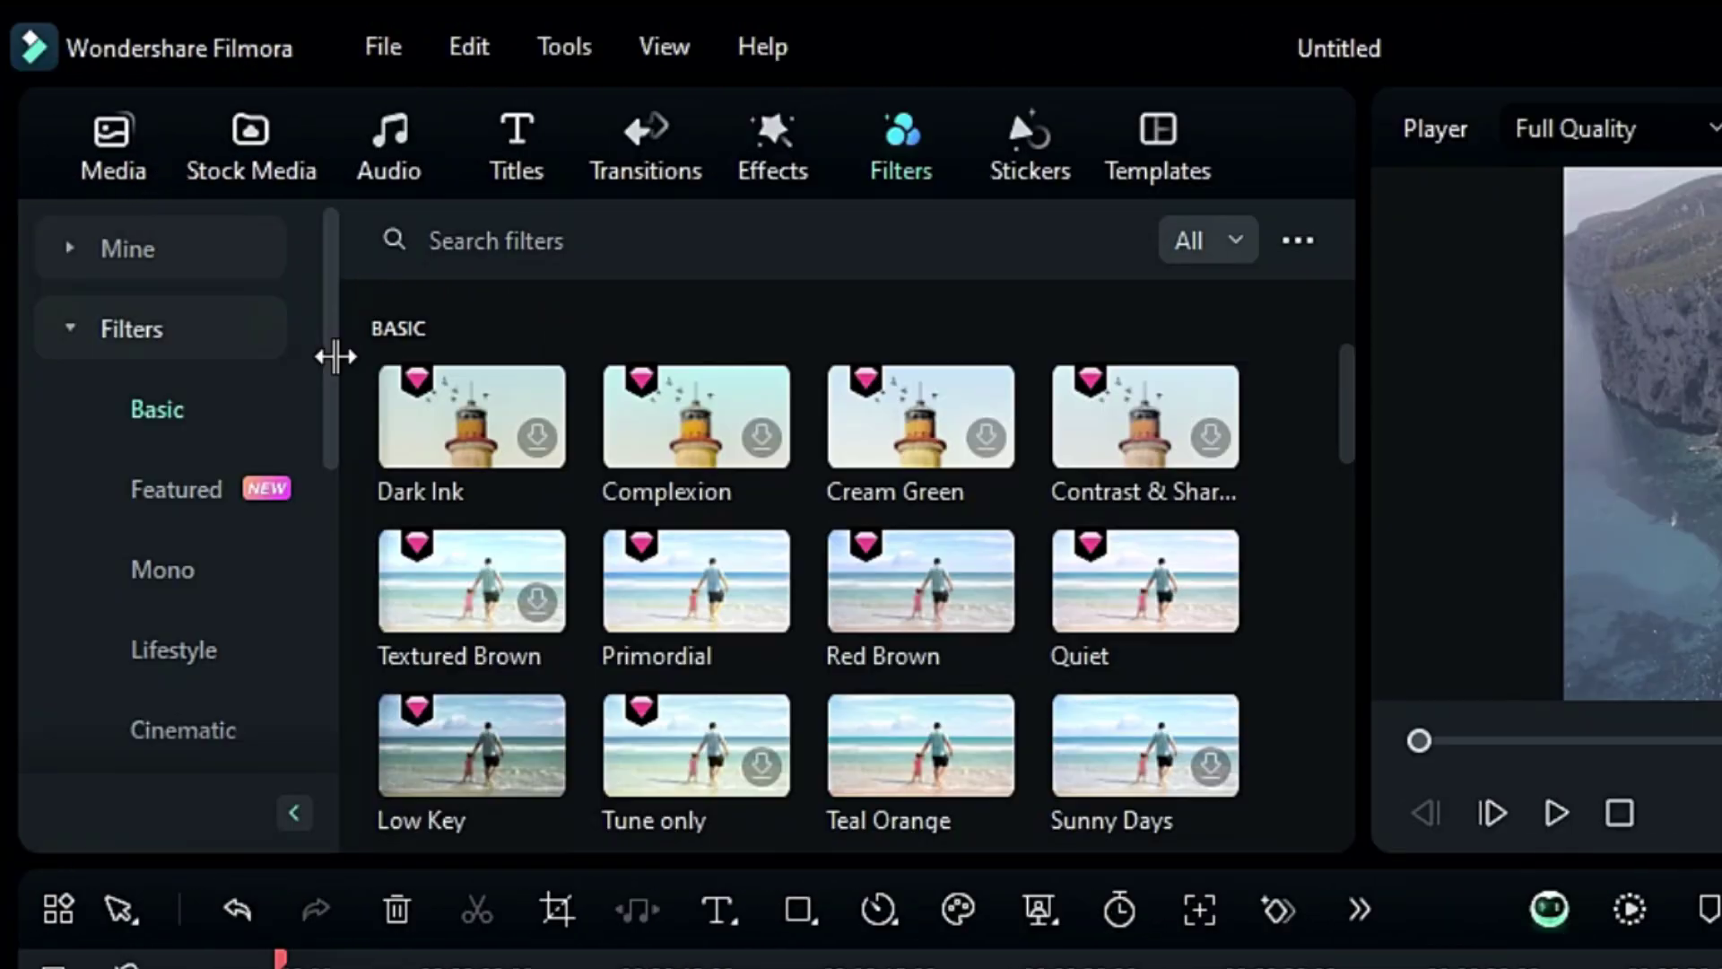
Apply the Camera category's DLog 709 Style filter to '001 clip' on the timeline.
left_click_drag(332, 354, 342, 635)
left_click(214, 579)
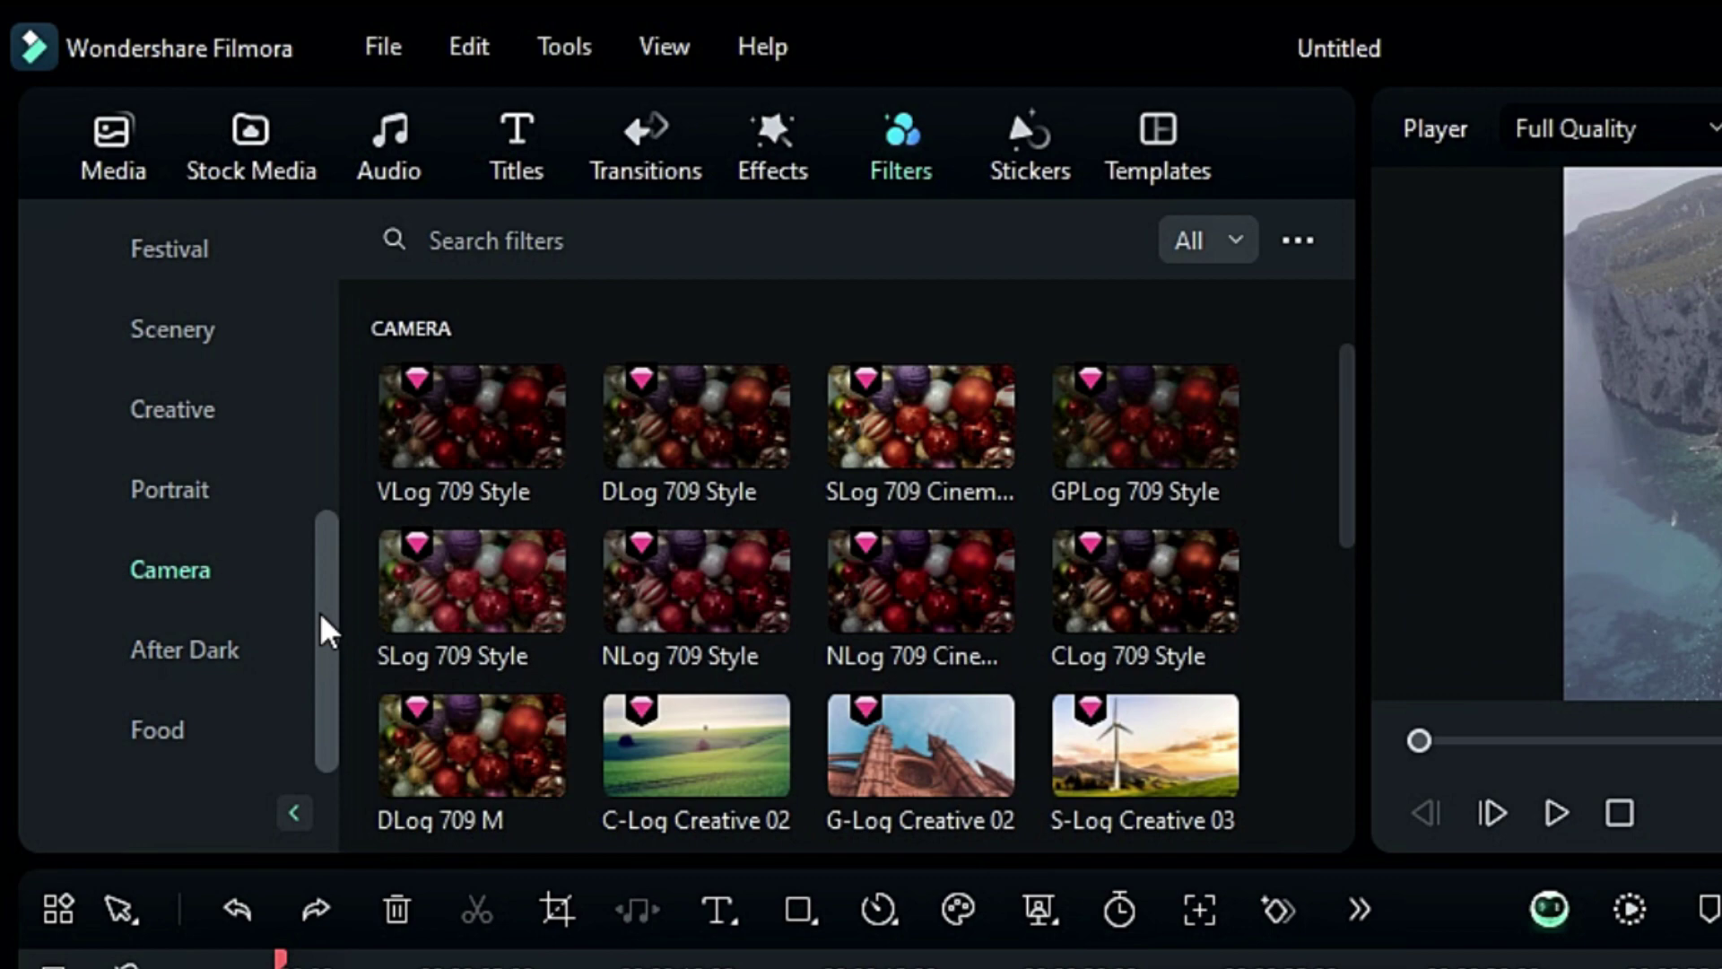
left_click_drag(661, 458, 242, 773)
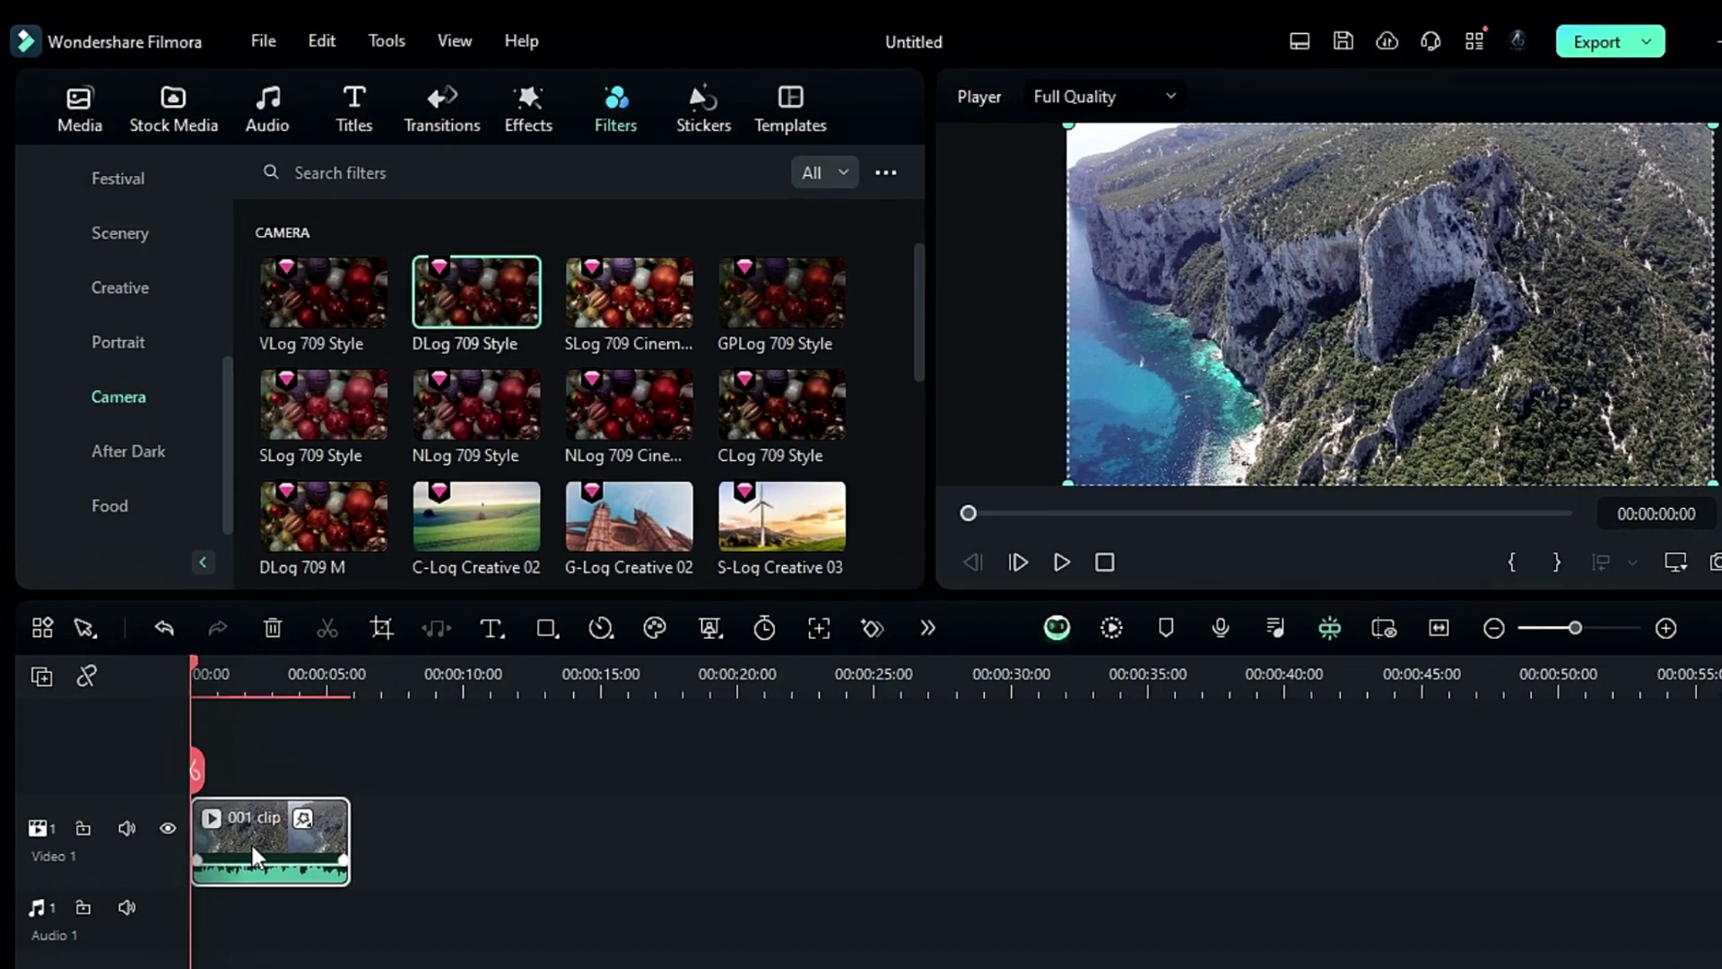
Set the DLog 709 Style filter opacity to 91, add DLog 709 M, and play the clip.
double_click(250, 842)
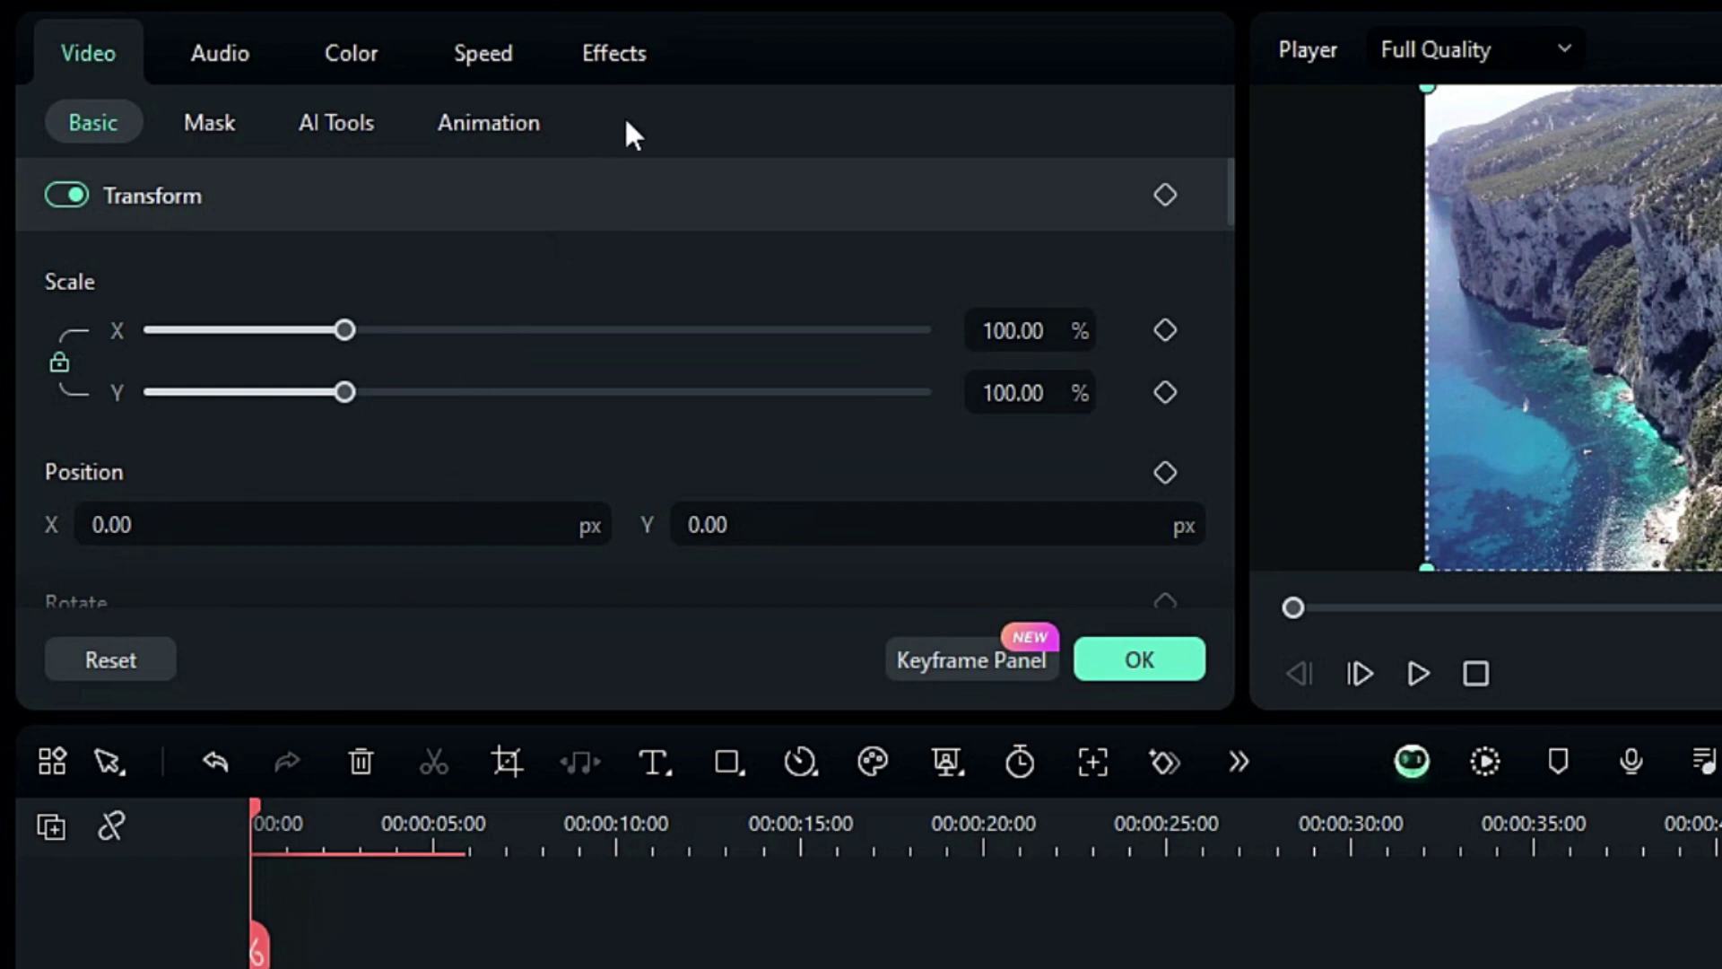
left_click(632, 52)
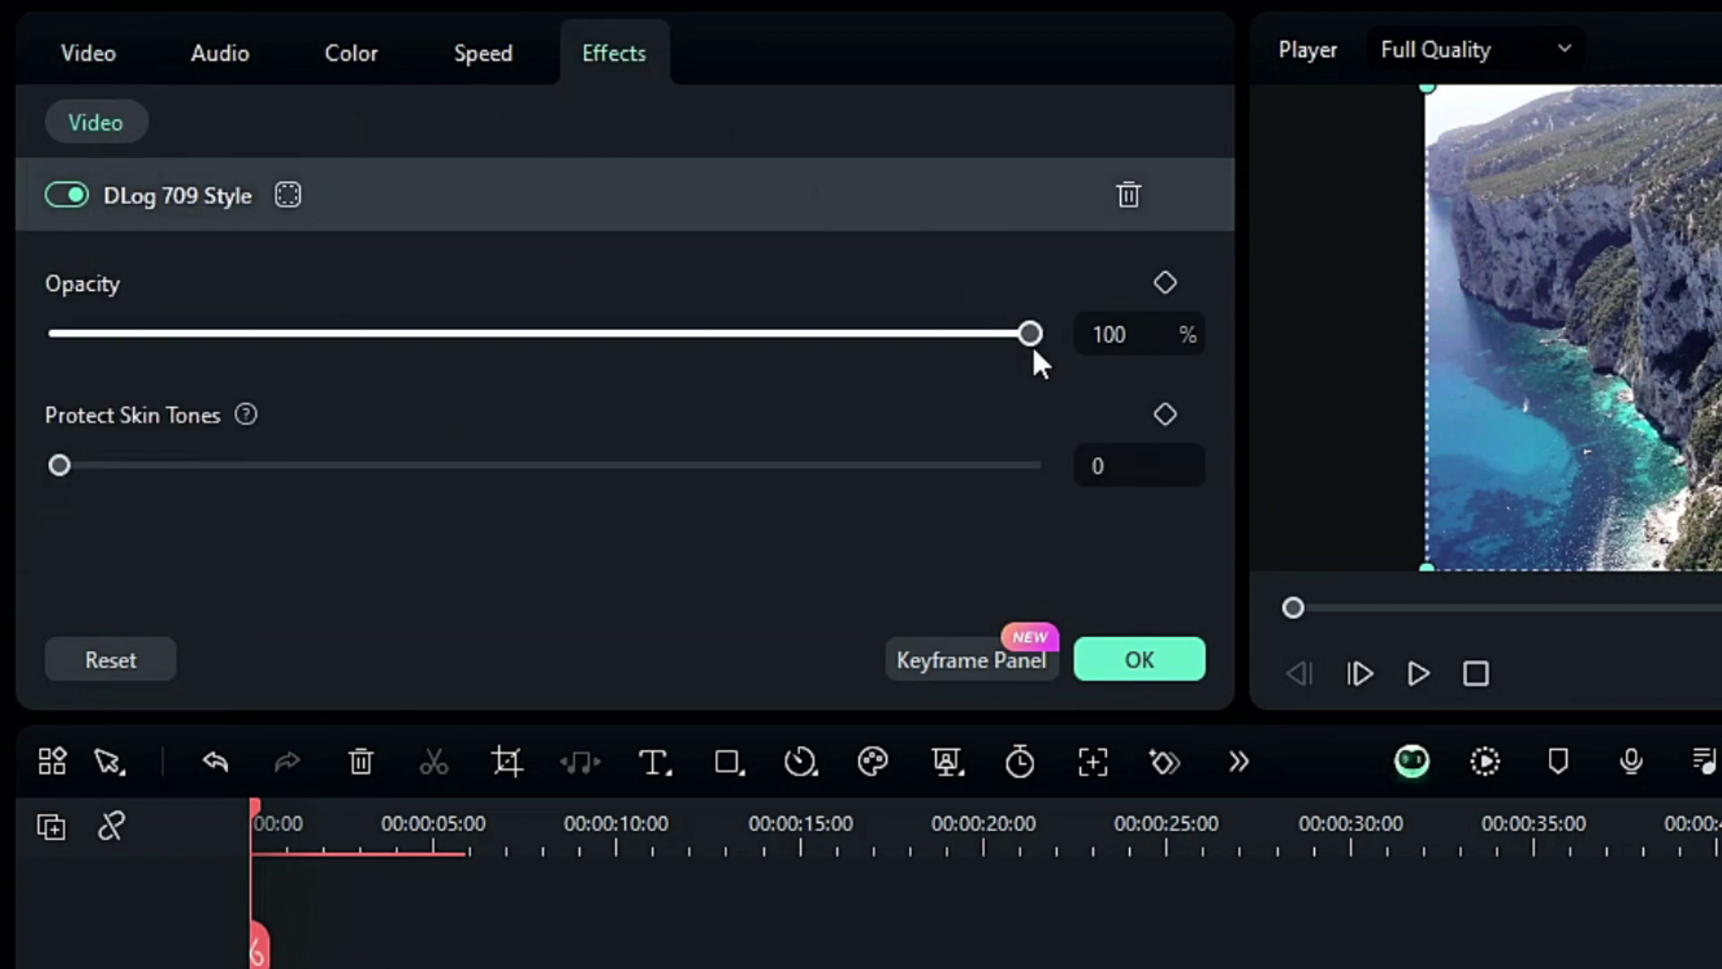
left_click_drag(1030, 334, 942, 363)
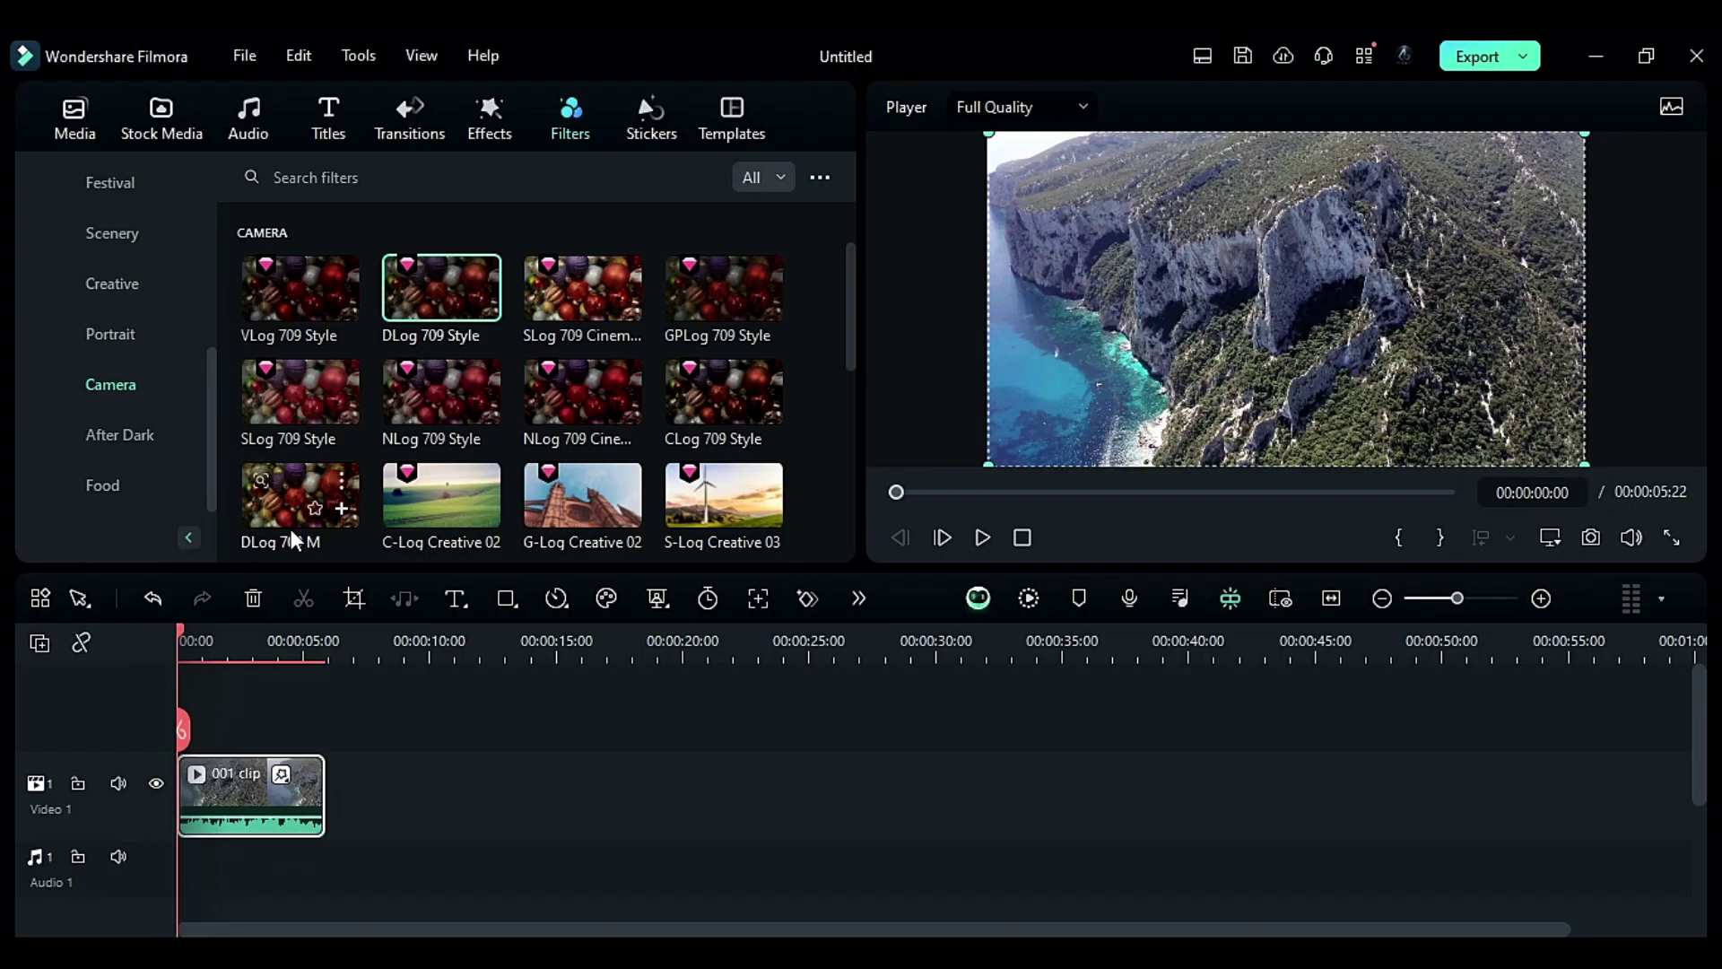
left_click_drag(300, 493, 227, 791)
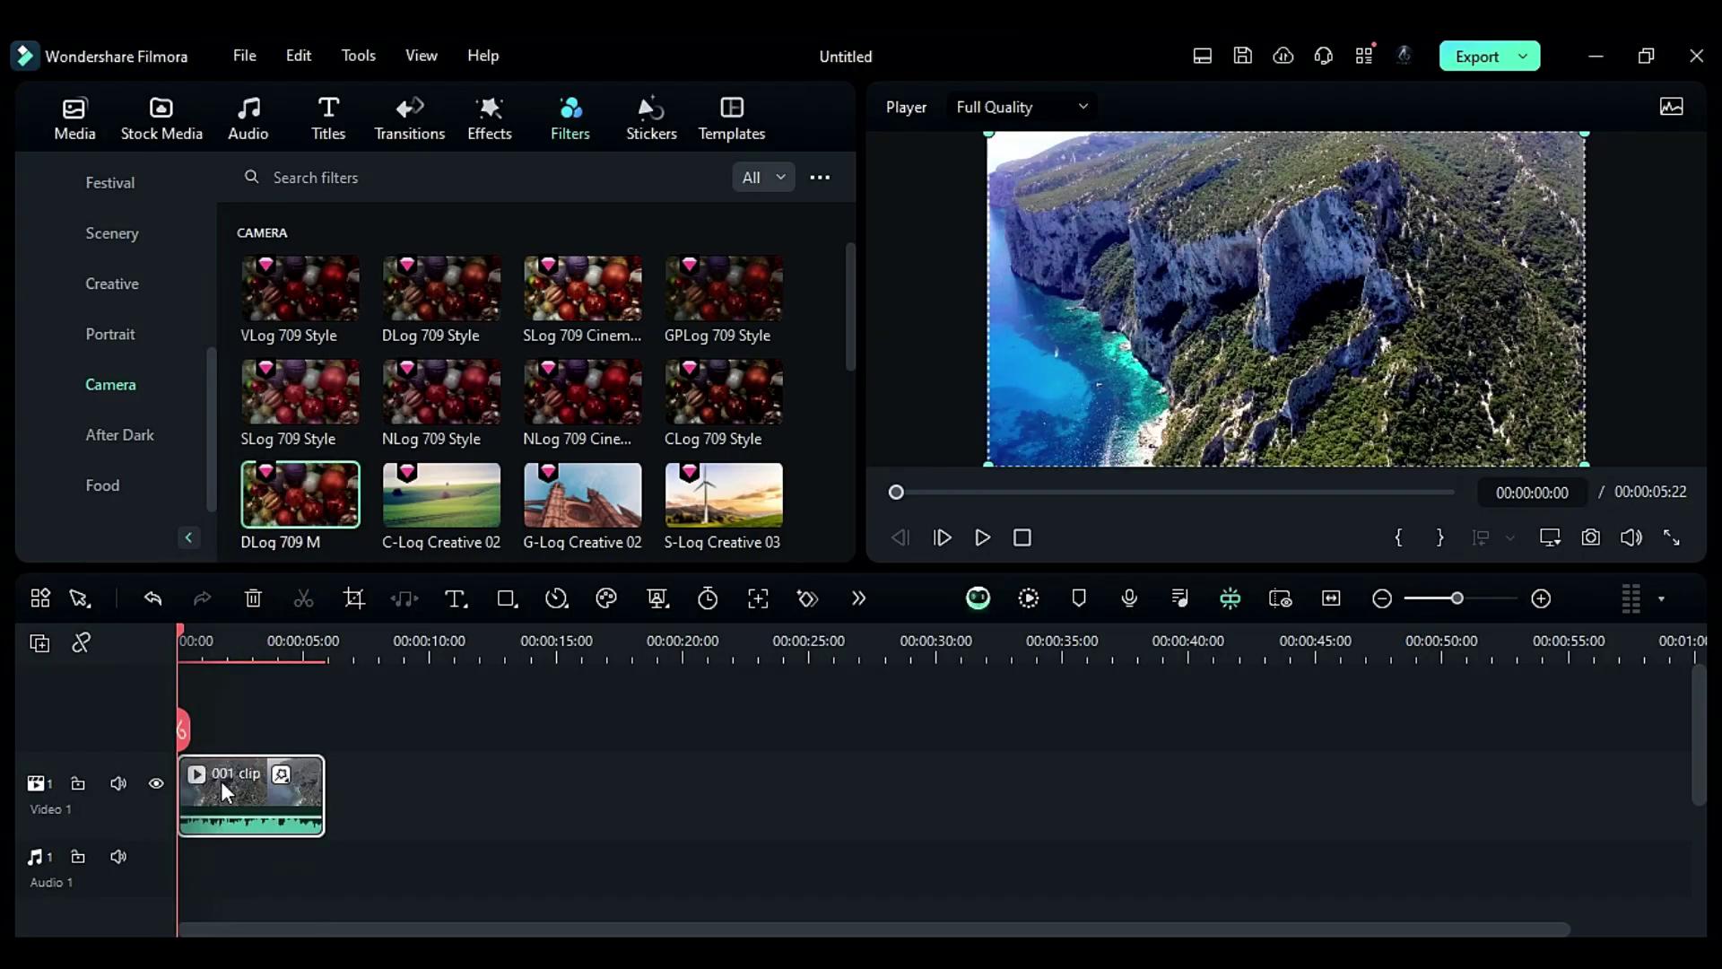
left_click(982, 542)
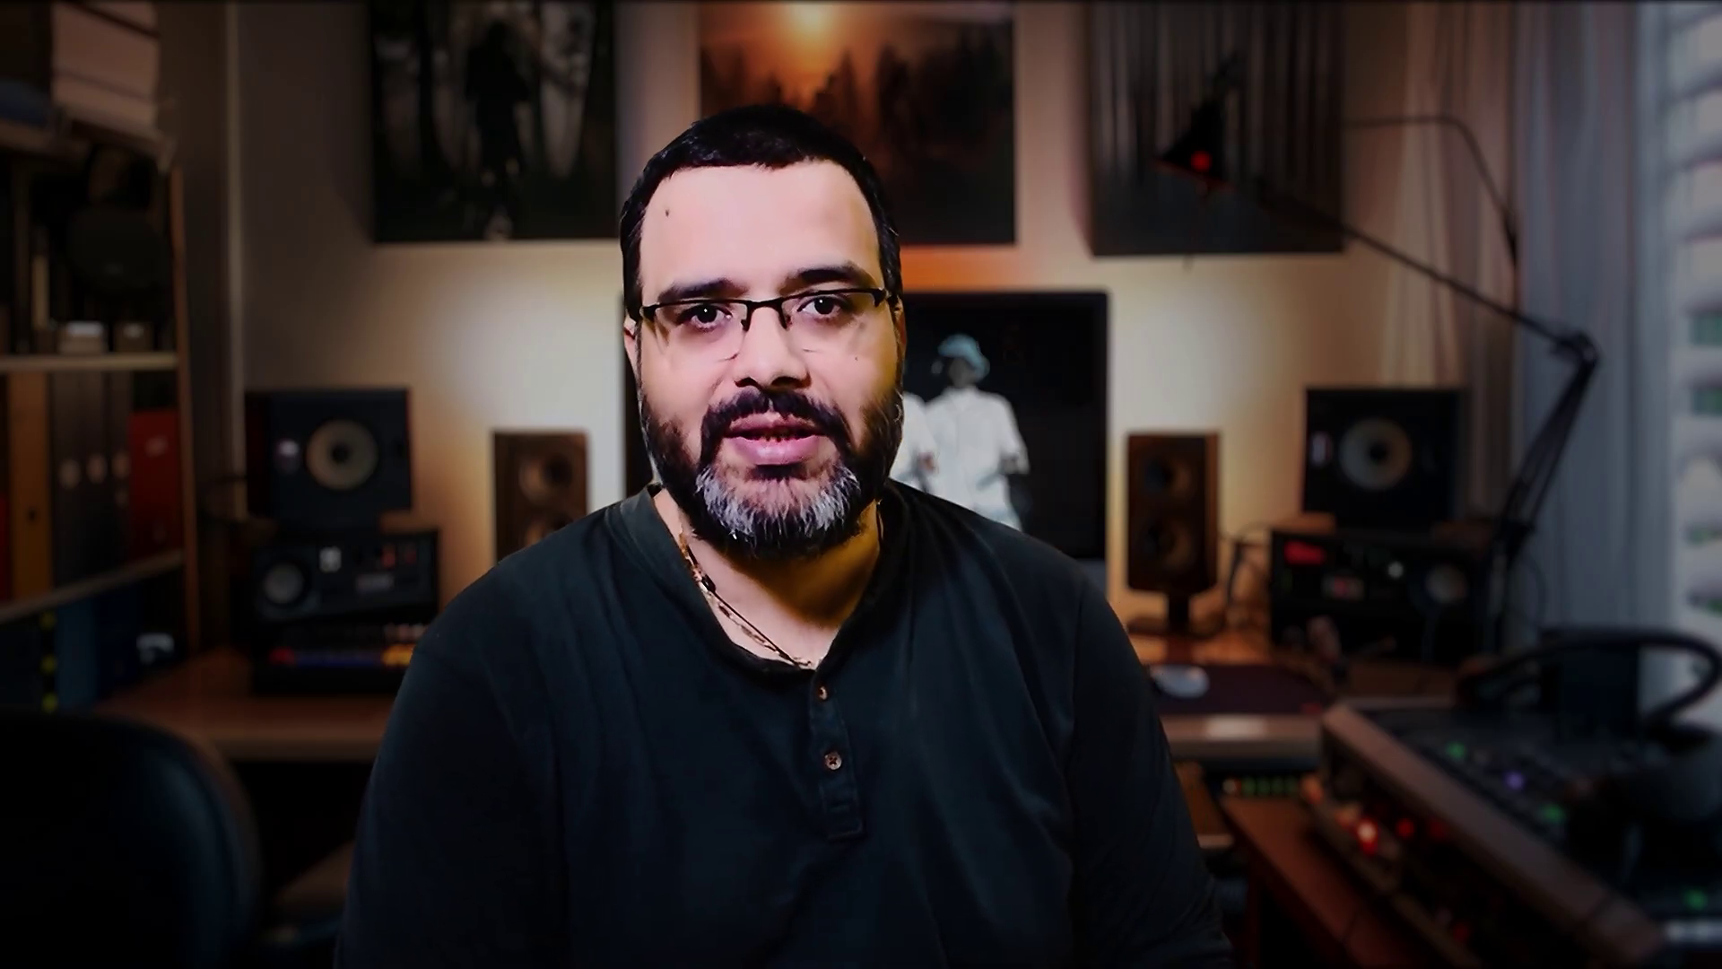